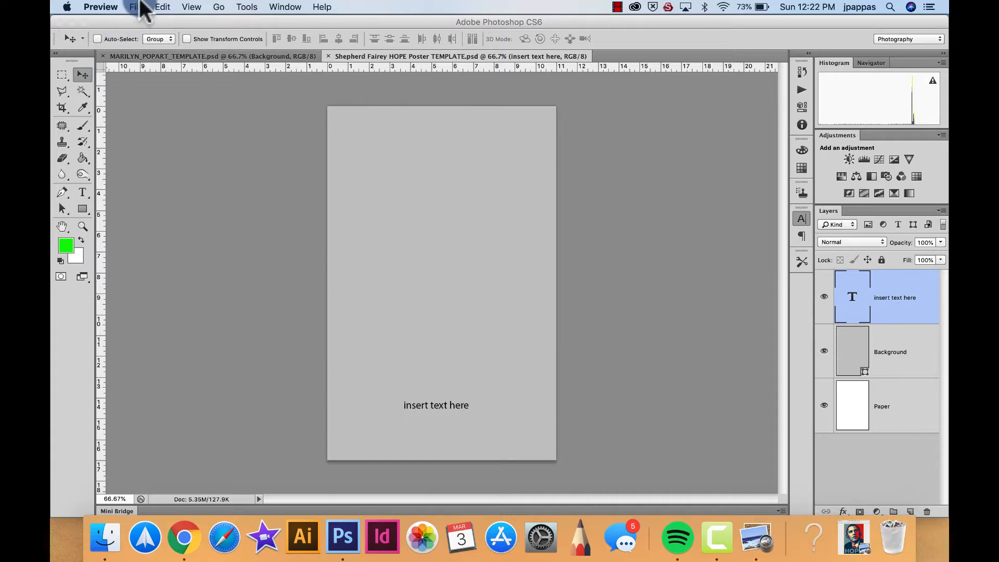
- Place the image 3-7-16-donaldson_-4.jpg into the Shepherd Fairey HOPE Poster template
left_click(143, 20)
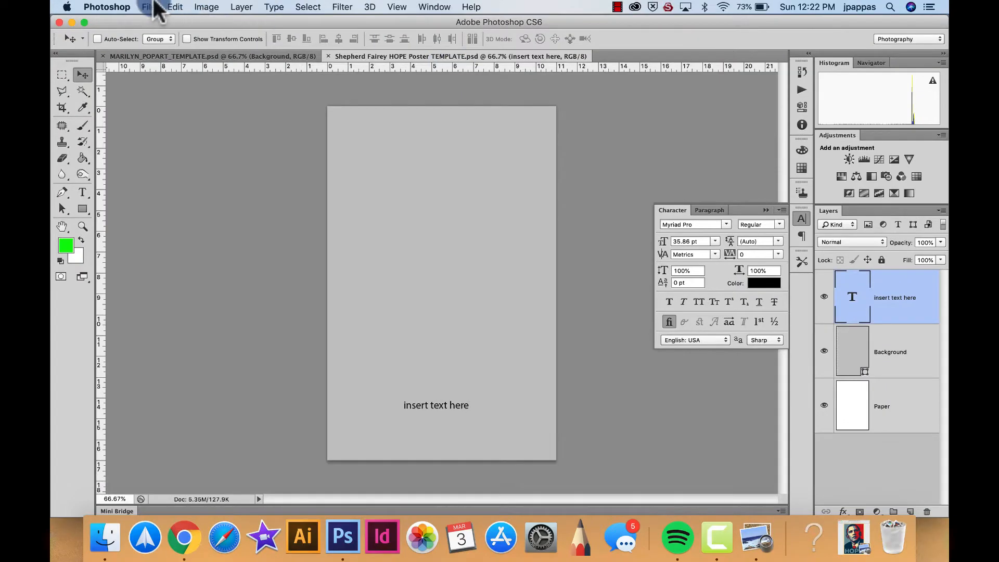
left_click(153, 6)
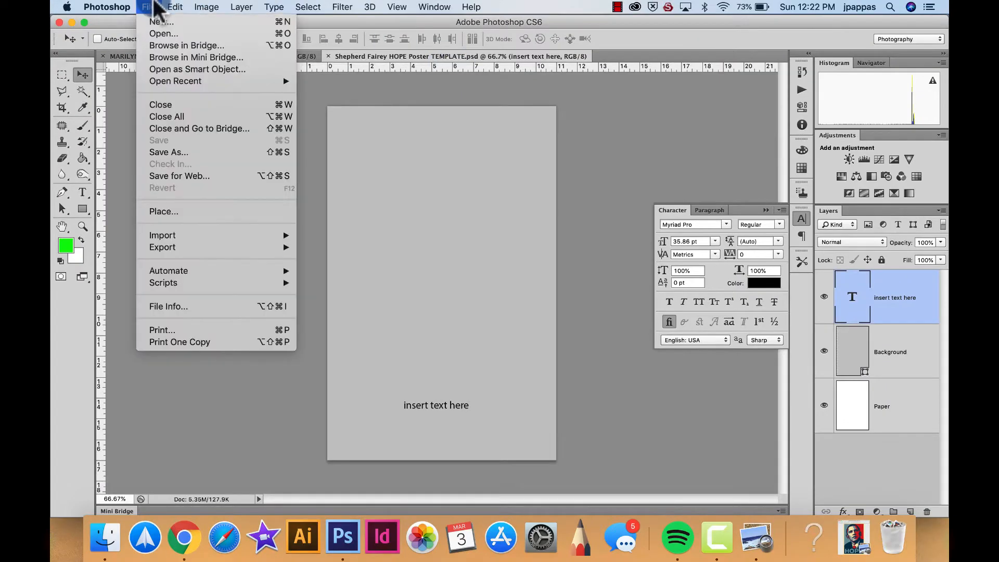
left_click(157, 210)
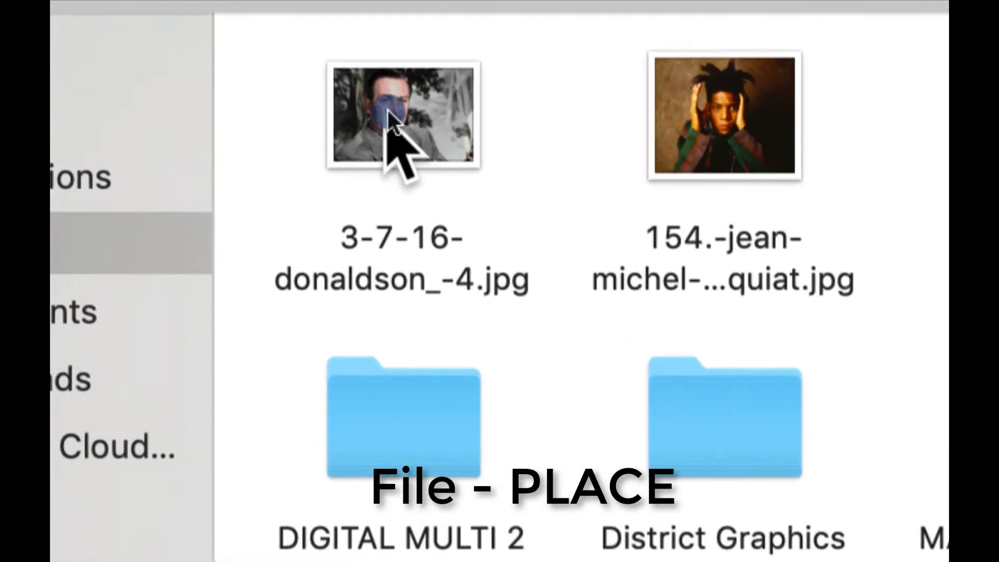
left_click(388, 111)
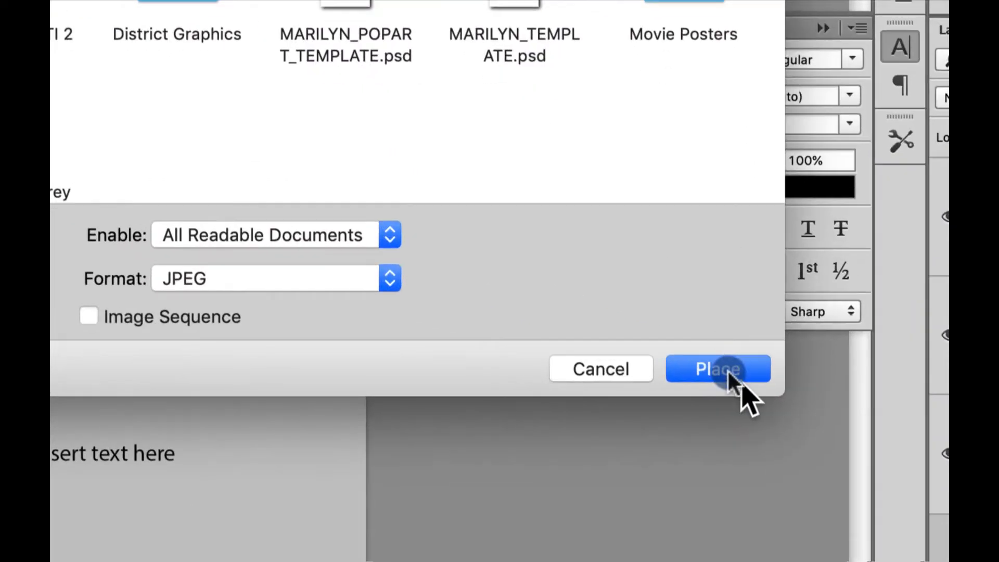
left_click(718, 369)
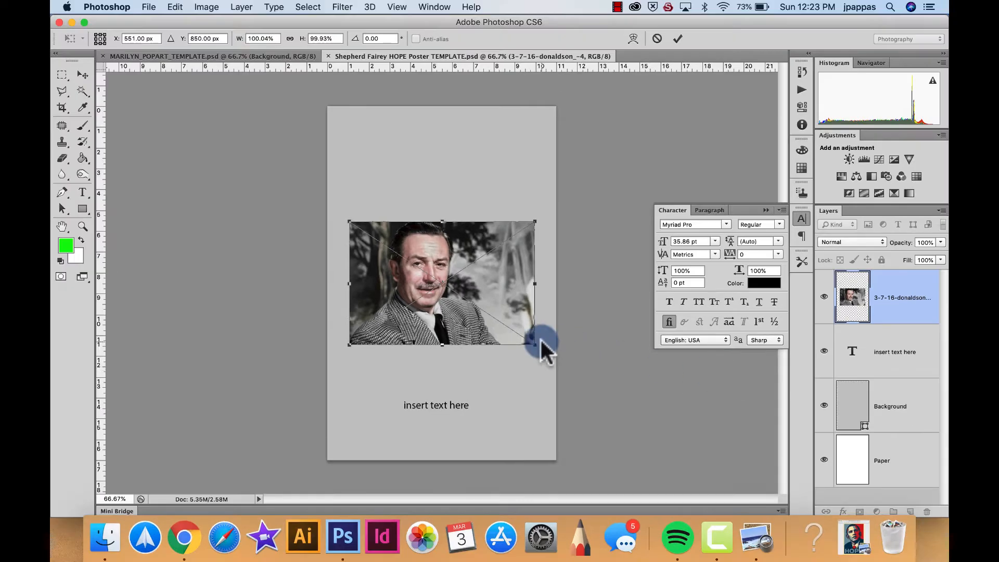
- Enlarge the placed photo to about 256% and shift it so the man's face is centred on the poster
left_click_drag(538, 339, 642, 499)
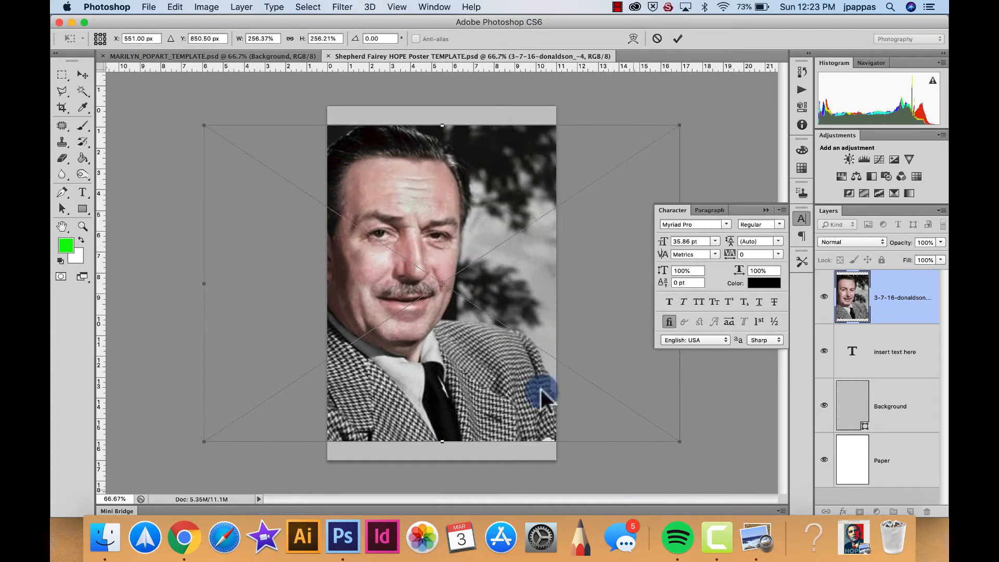
left_click_drag(461, 321, 509, 311)
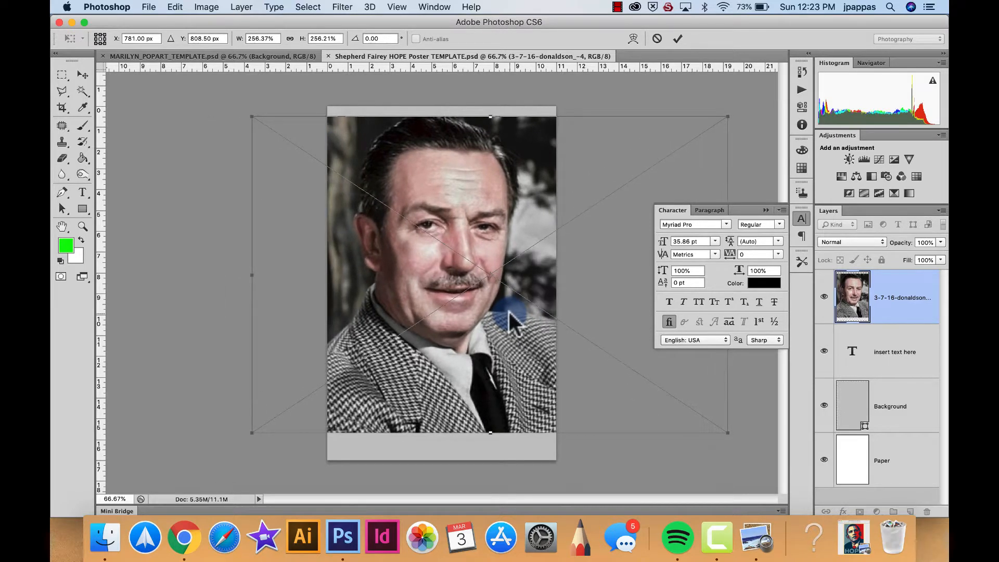
key("Return")
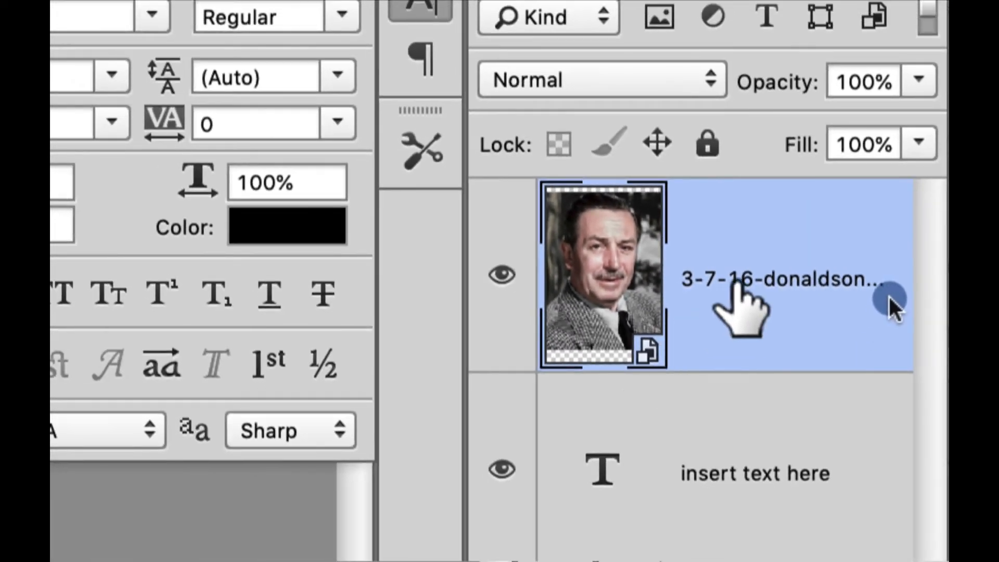
- Rasterize the placed photo's layer
right_click(899, 292)
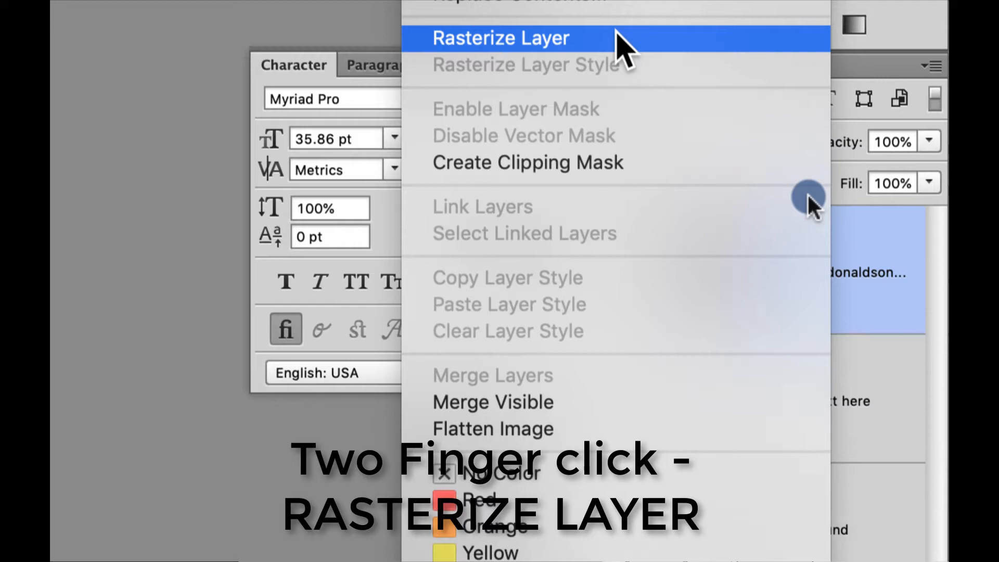
left_click(616, 38)
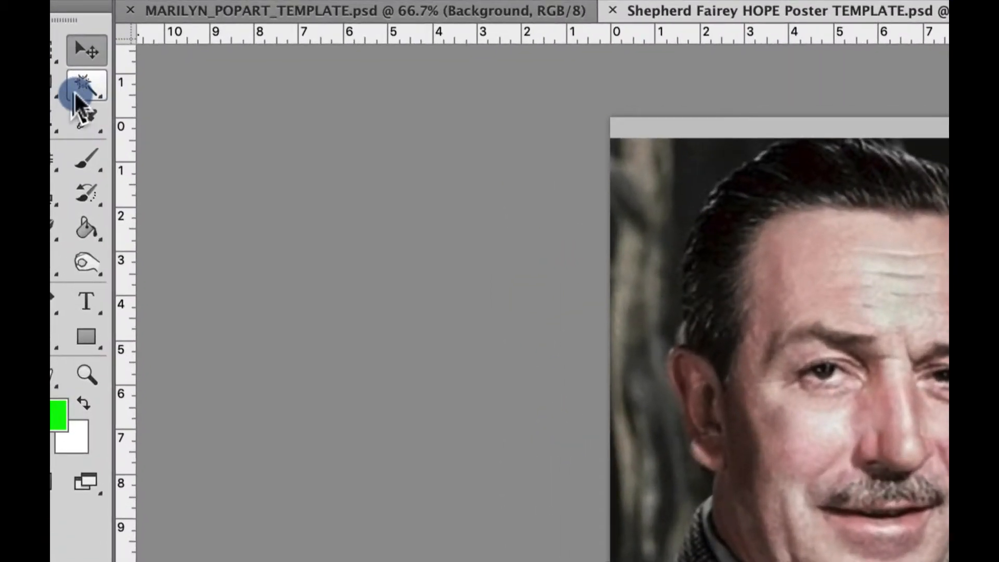
- Select the backdrop beside the man's head and ear with the Quick Selection tool
left_click(77, 94)
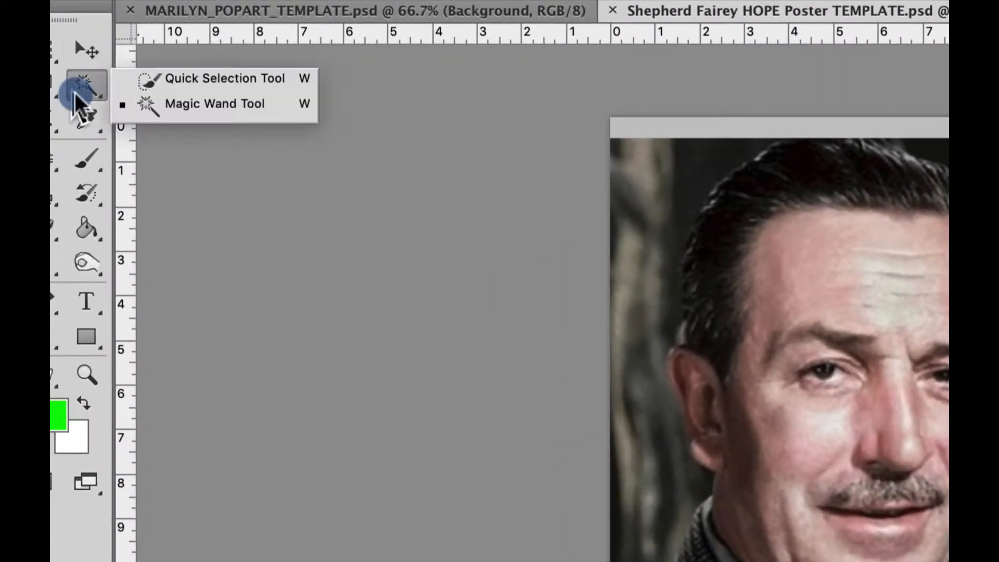
left_click(117, 89)
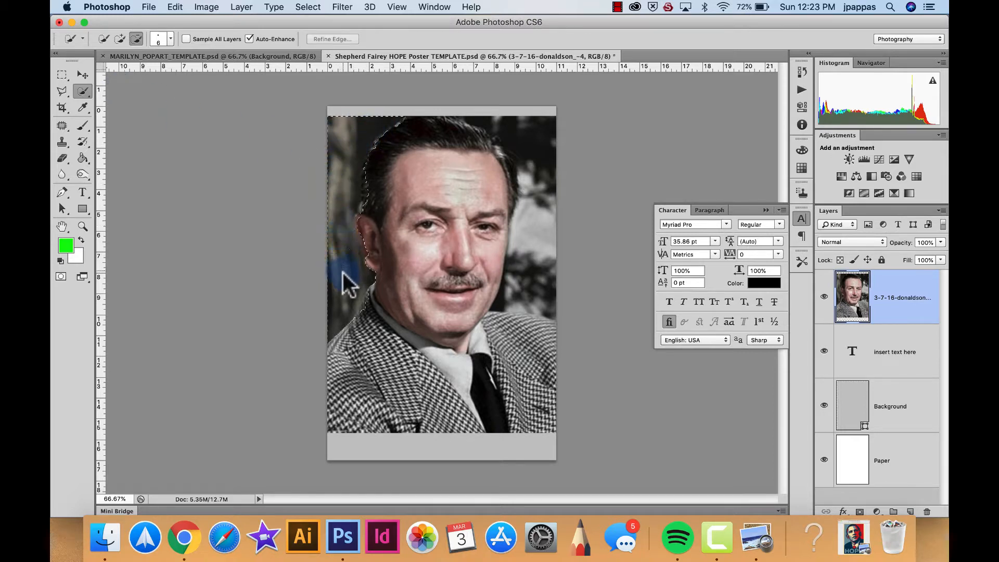
left_click_drag(342, 273, 345, 277)
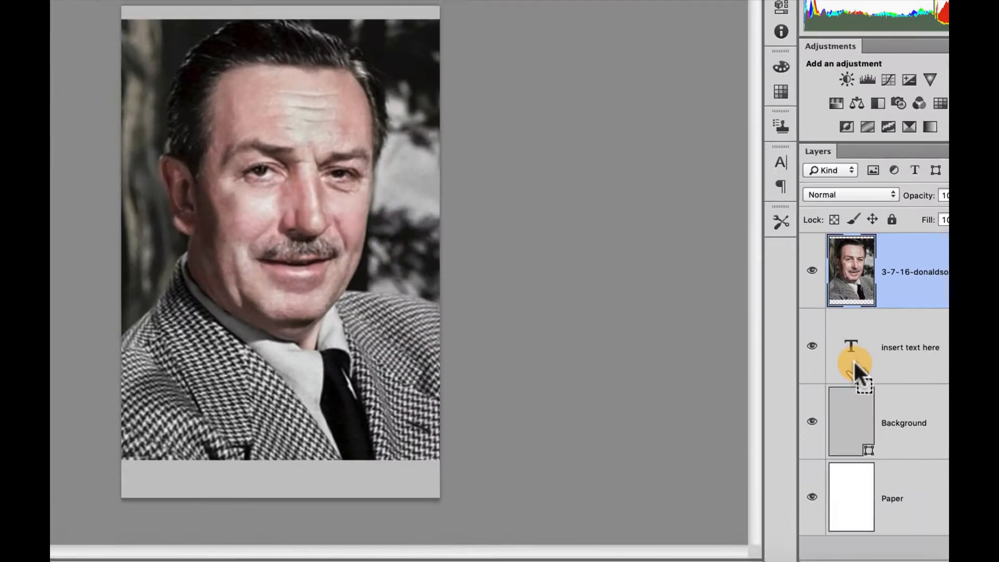
- Hide the text, Background and Paper layers so only the photo shows
left_click(825, 351)
left_click(825, 397)
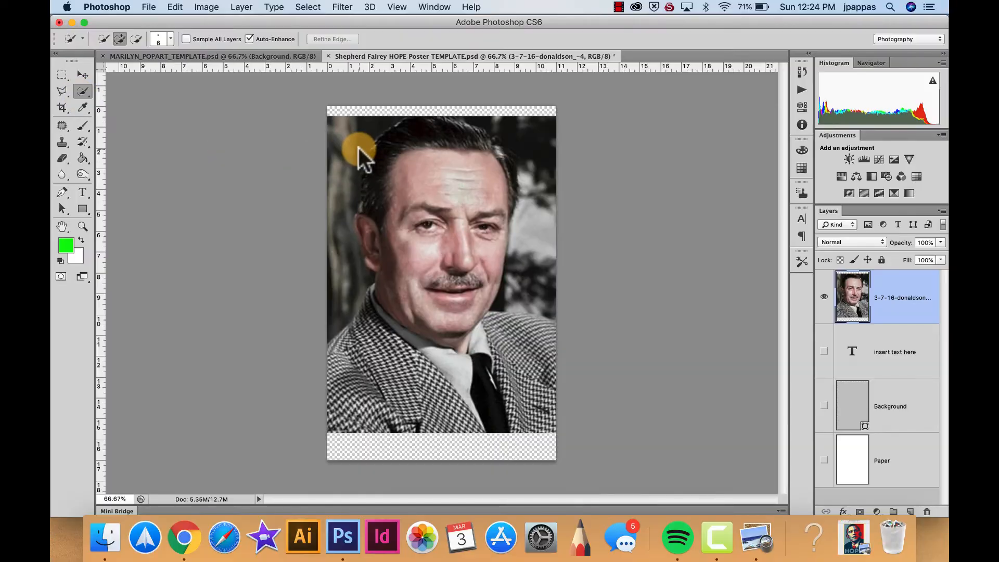
- Enlarge the Quick Selection brush to 25 and select the backdrop on both sides of the man
key("bracketright")
key("bracketright")
key("bracketright")
key("bracketright")
key("bracketright")
key("bracketright")
key("bracketright")
mouse_move(432, 170)
left_mouse_down()
mouse_move(415, 234)
mouse_move(411, 366)
left_mouse_up()
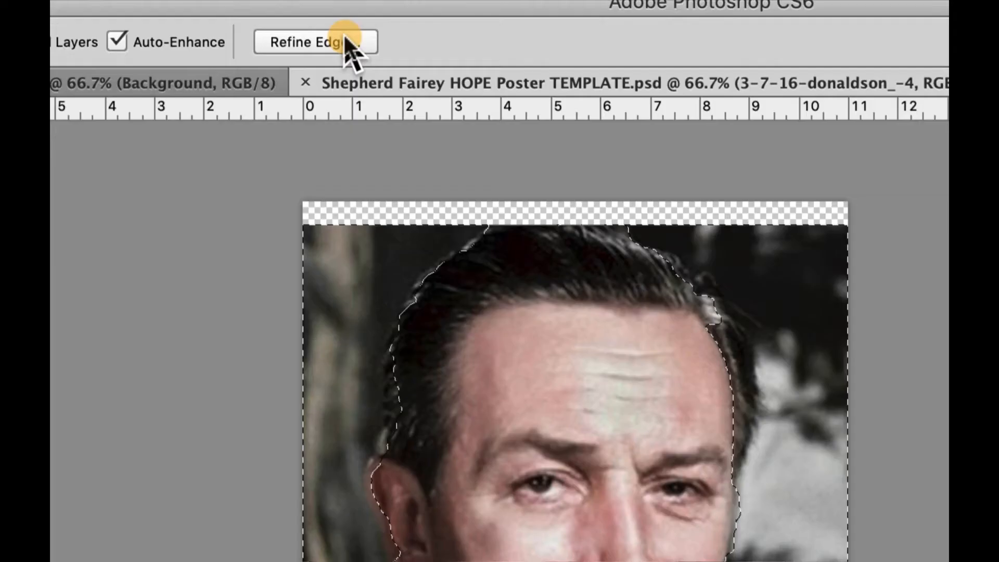
- Refine the selection's edge along the hair, face and shoulders with a size 35 refine brush, outputting to a selection
left_click(332, 39)
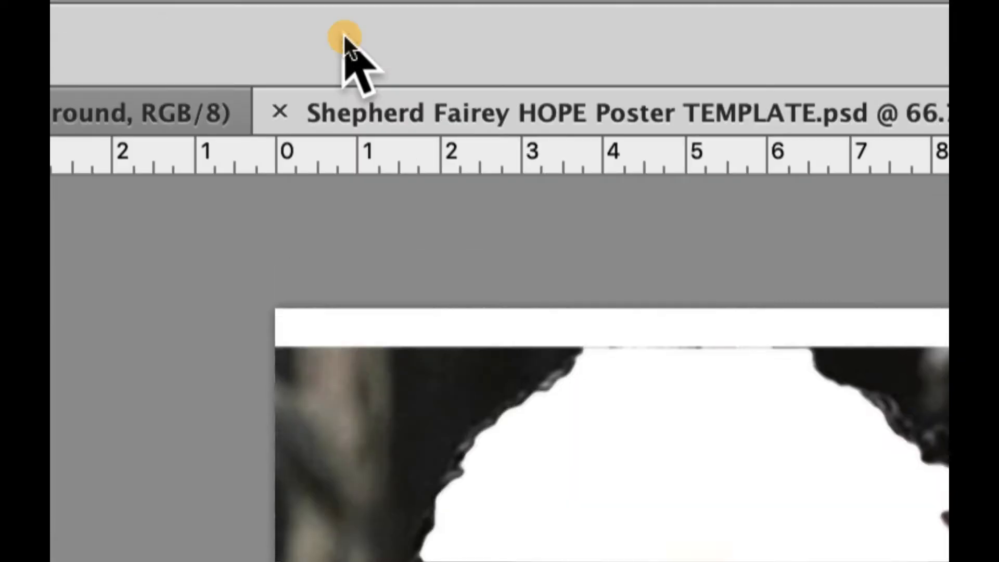
mouse_move(409, 118)
left_mouse_down()
mouse_move(370, 161)
mouse_move(357, 212)
mouse_move(383, 309)
mouse_move(333, 360)
left_mouse_up()
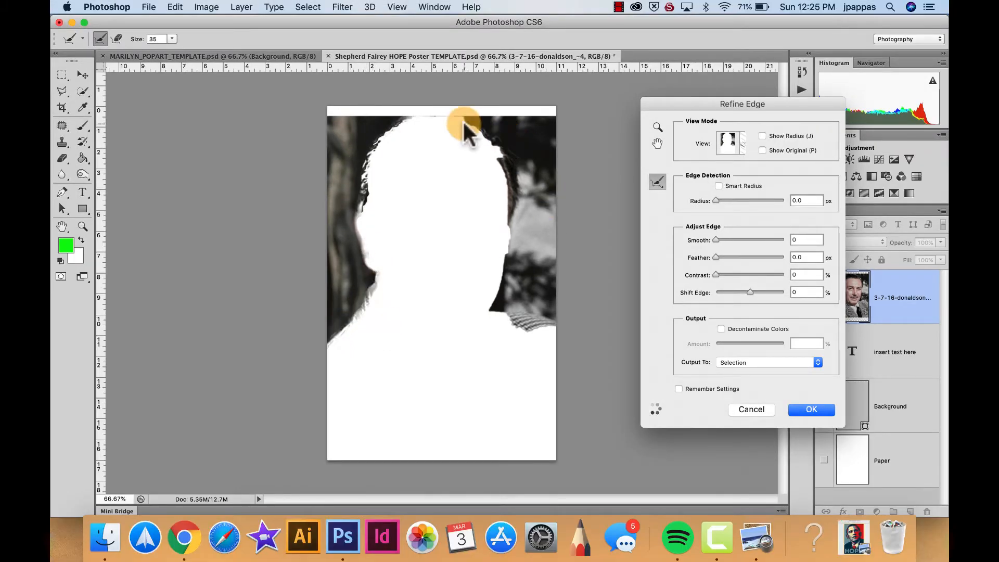
mouse_move(479, 130)
left_mouse_down()
mouse_move(500, 149)
mouse_move(507, 185)
left_mouse_up()
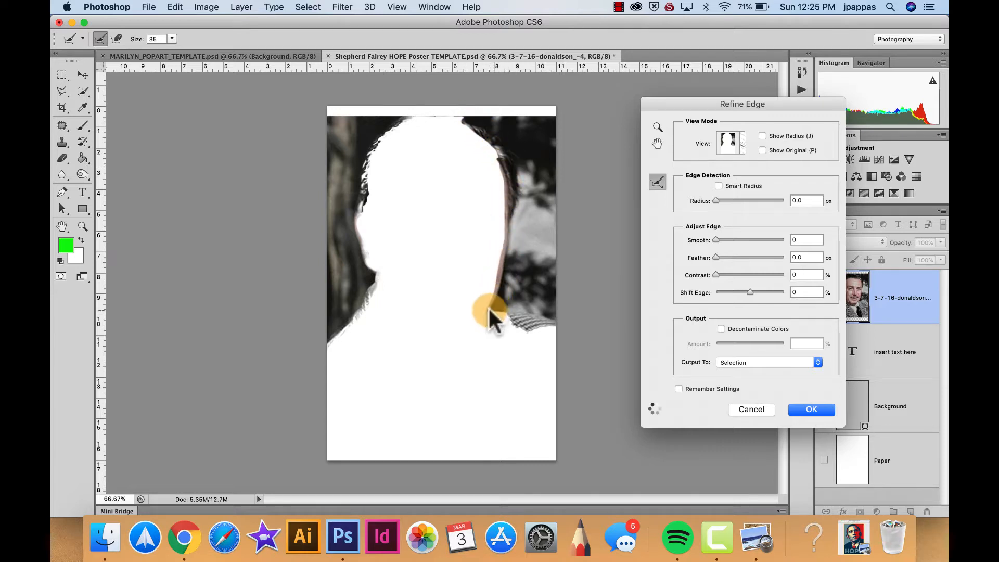
left_click_drag(515, 318, 557, 322)
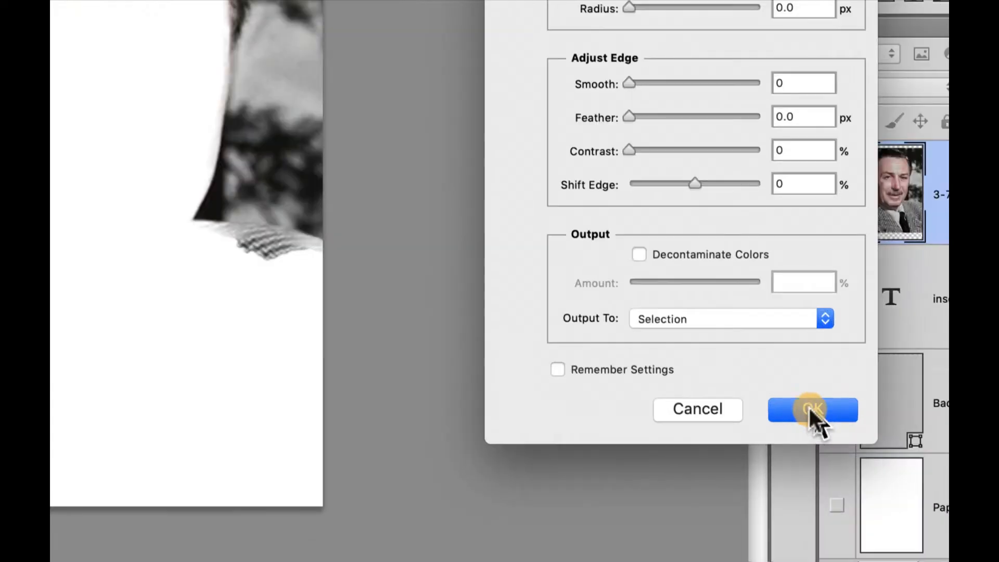
left_click(812, 409)
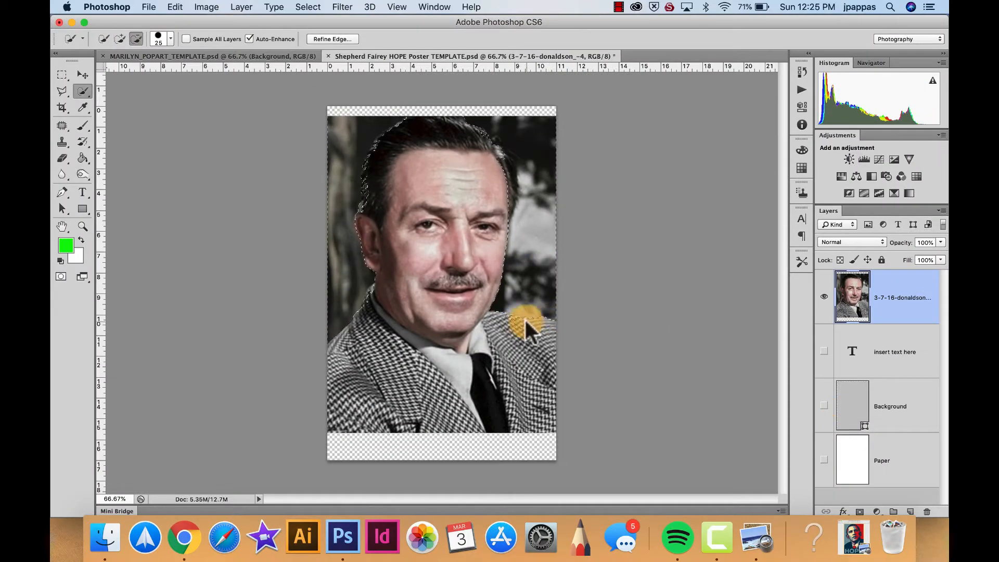
- Delete the selected backdrop from the photo layer and remove the selection
key("Delete")
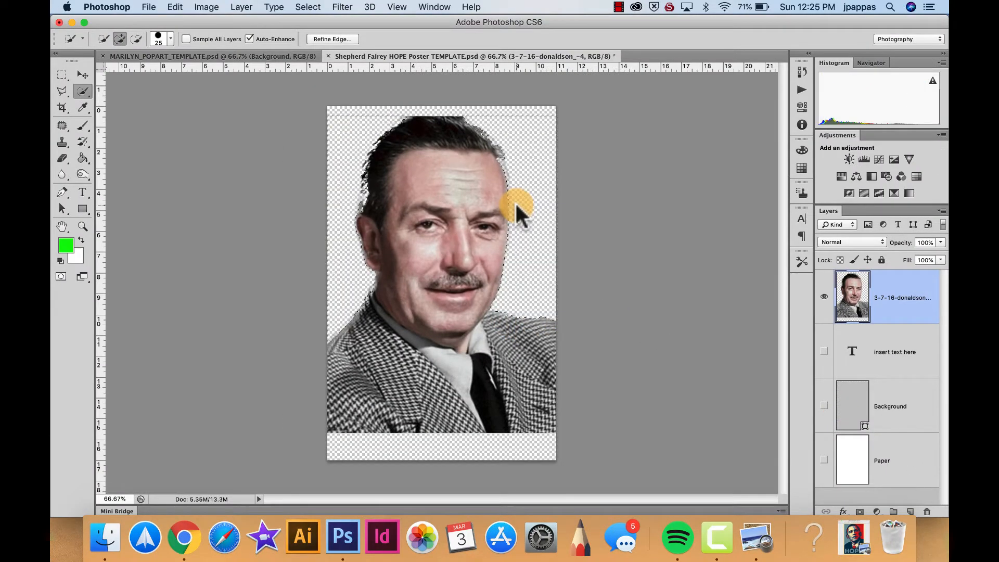
left_click(307, 6)
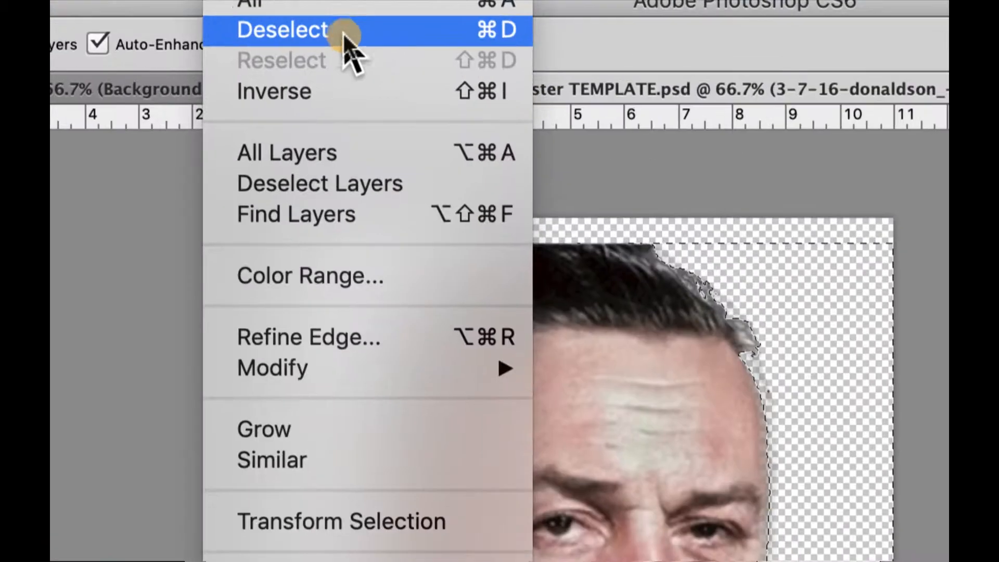
left_click(347, 34)
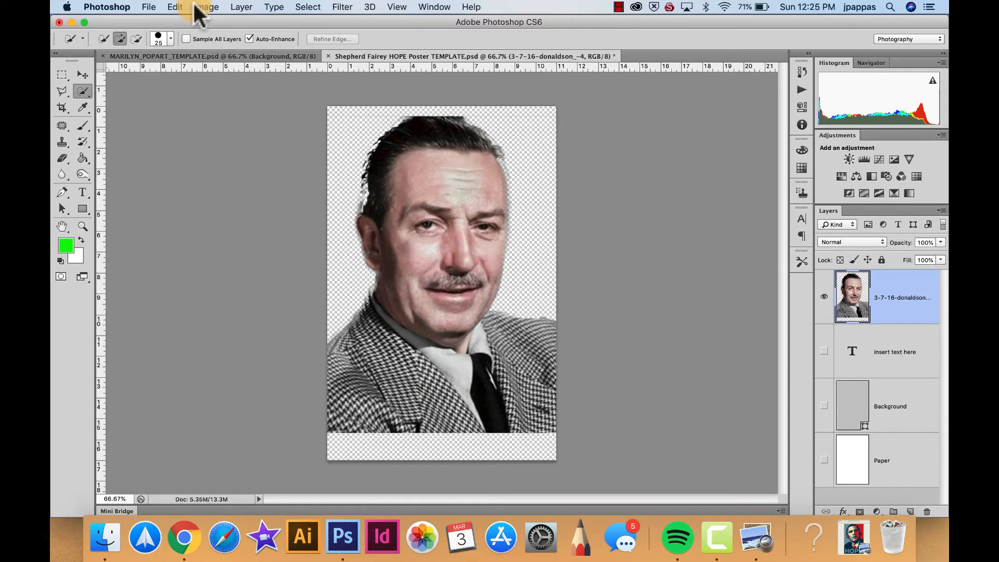
- Desaturate the cut-out portrait
left_click(198, 8)
mouse_move(299, 44)
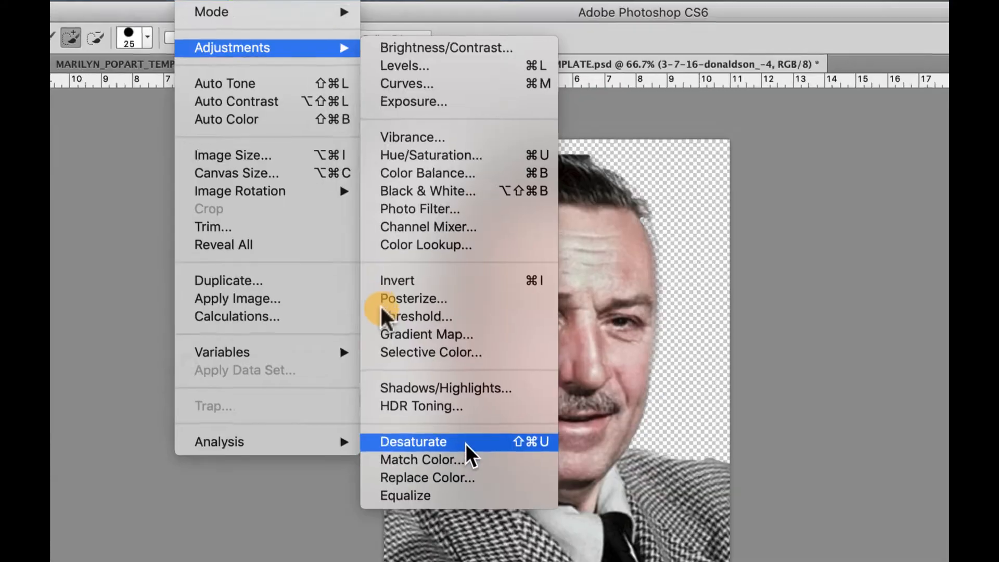
left_click(461, 442)
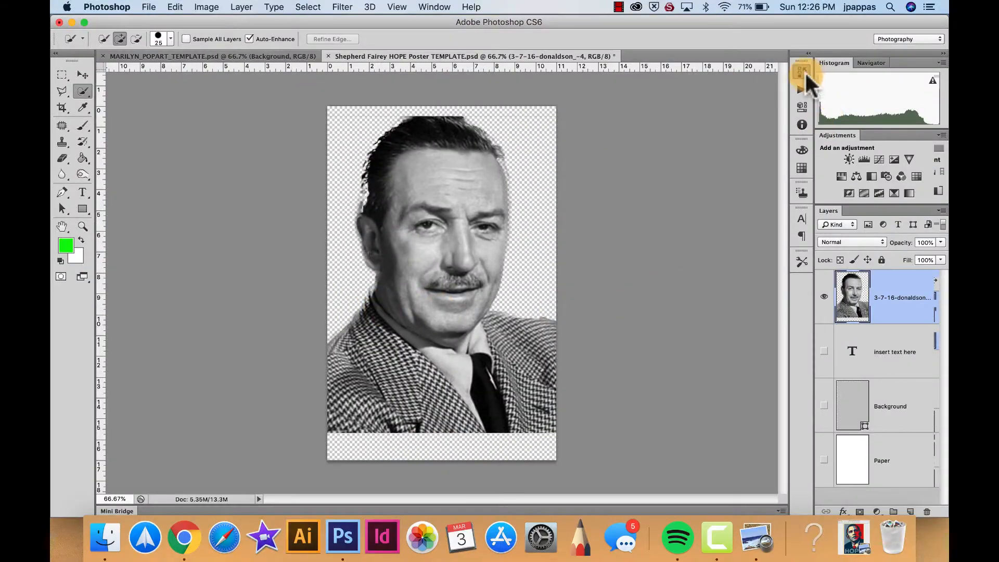
- Compare the portrait before and after desaturation through its history states
left_click(805, 74)
left_click(695, 291)
left_click(698, 307)
left_click(773, 67)
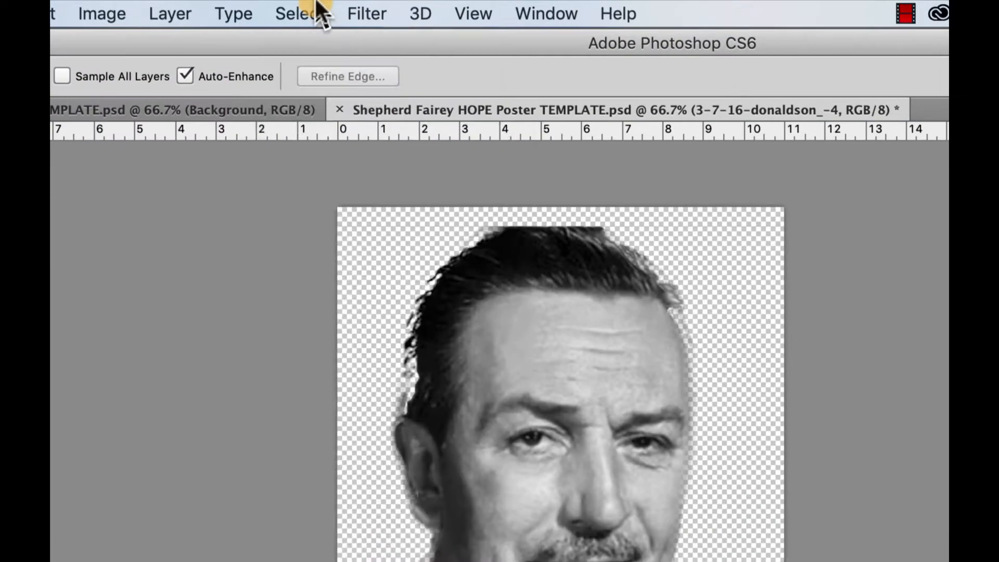
- Select the portrait's shadow tones with Color Range set to Shadows
left_click(315, 7)
left_click(333, 129)
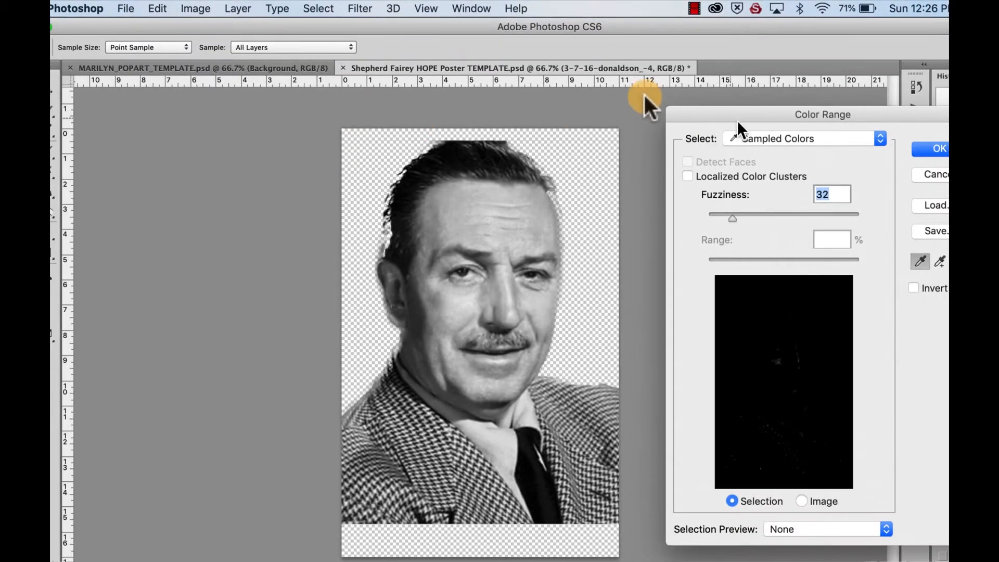
left_click(781, 139)
left_click(856, 301)
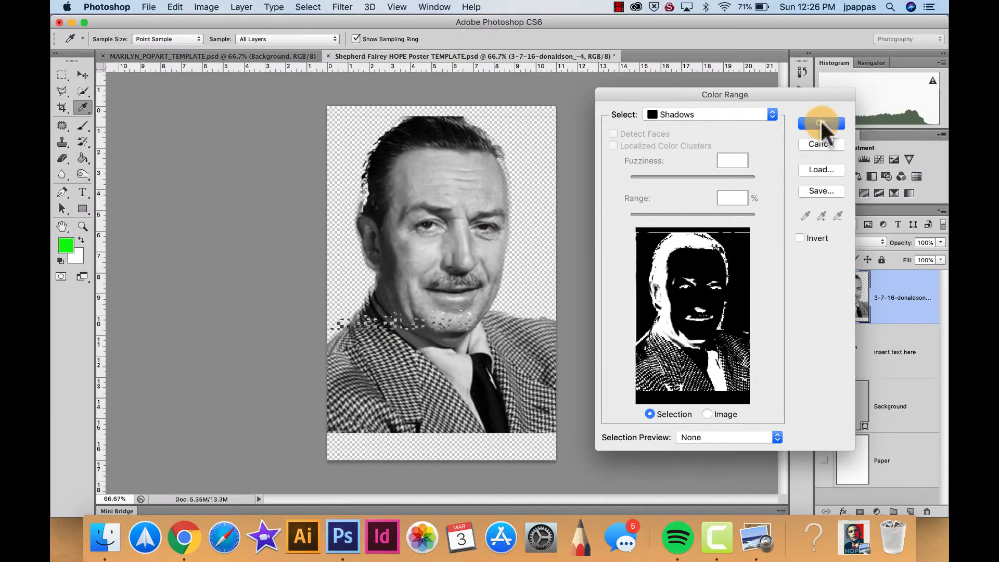
left_click(939, 119)
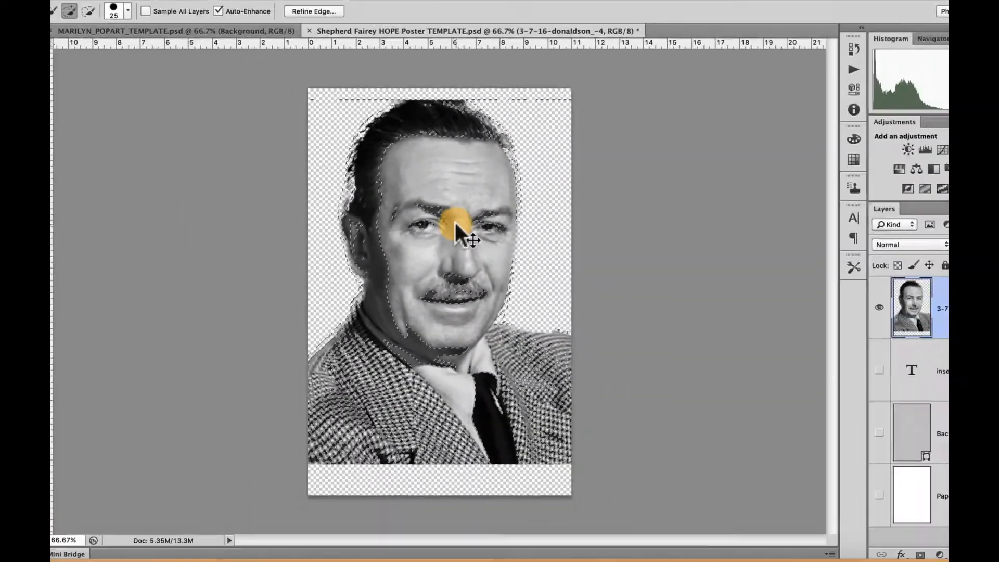
- Add a new layer above the portrait and name it shadows
left_click(979, 555)
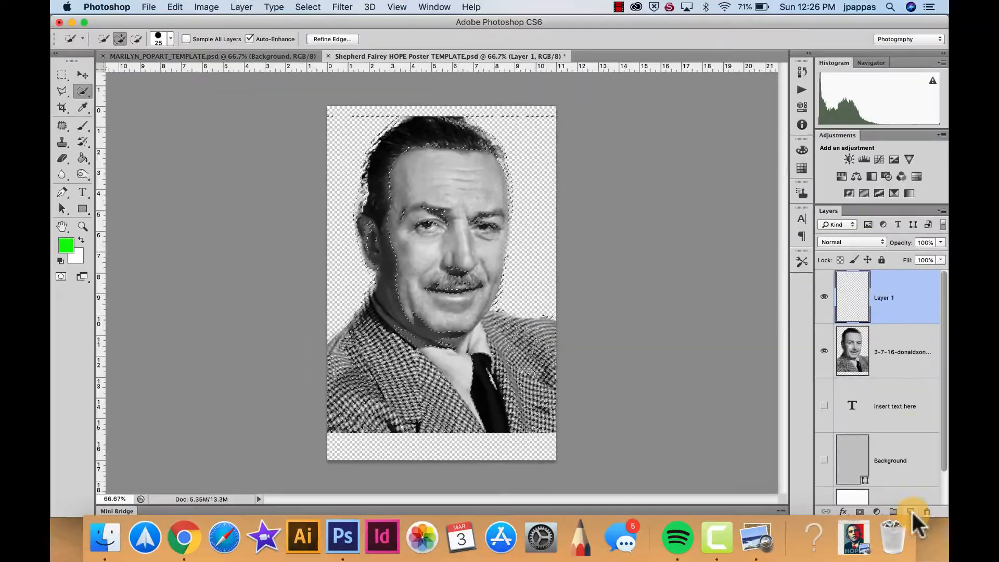
double_click(885, 297)
type("shadows")
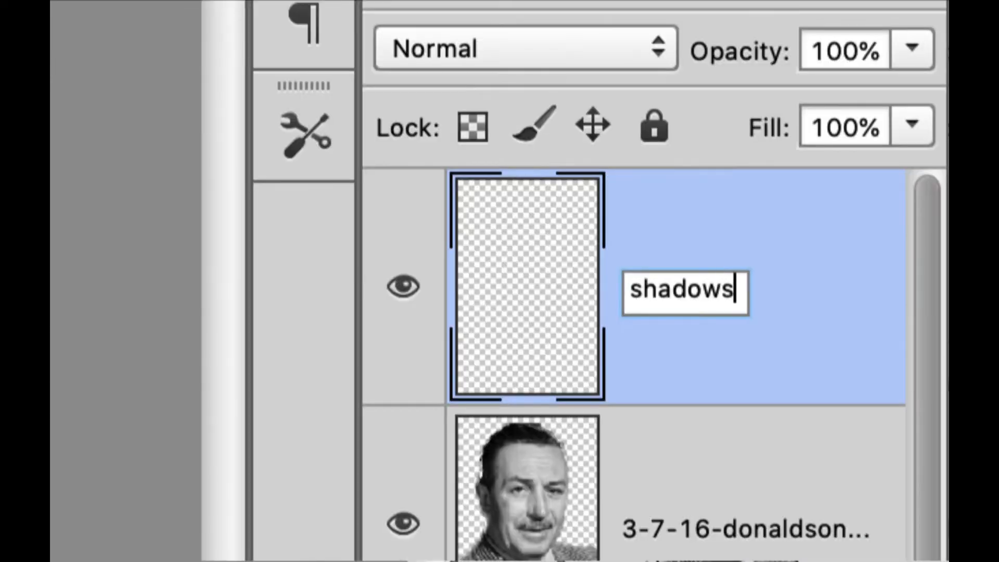
key("Return")
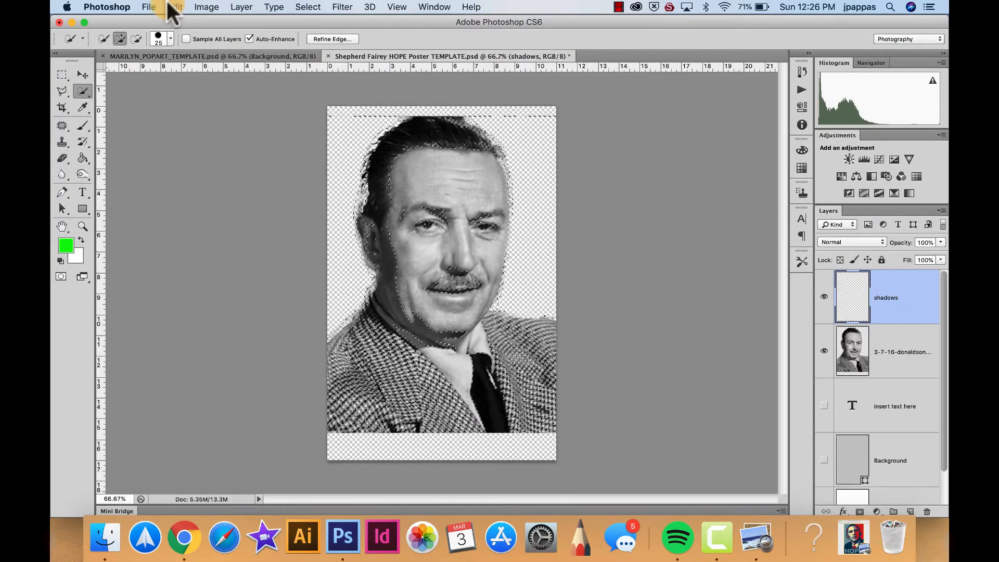
- Fill the shadow selection on the shadows layer with a custom dark blue in Normal mode at 100% opacity
left_click(172, 6)
left_click(182, 212)
left_click(362, 134)
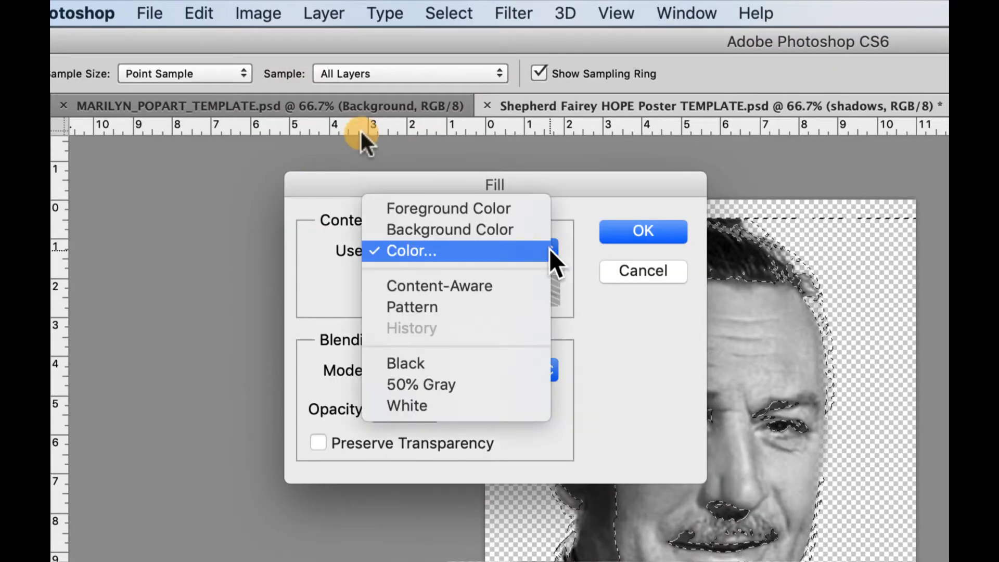
left_click(551, 251)
left_click(771, 163)
left_click(722, 199)
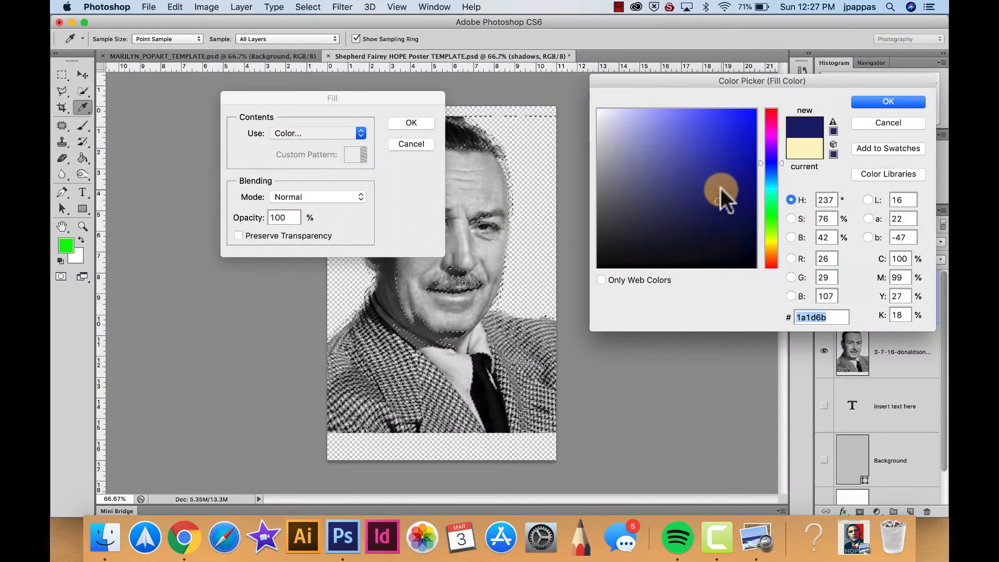
left_click_drag(720, 188, 732, 169)
left_click(888, 101)
left_click(414, 124)
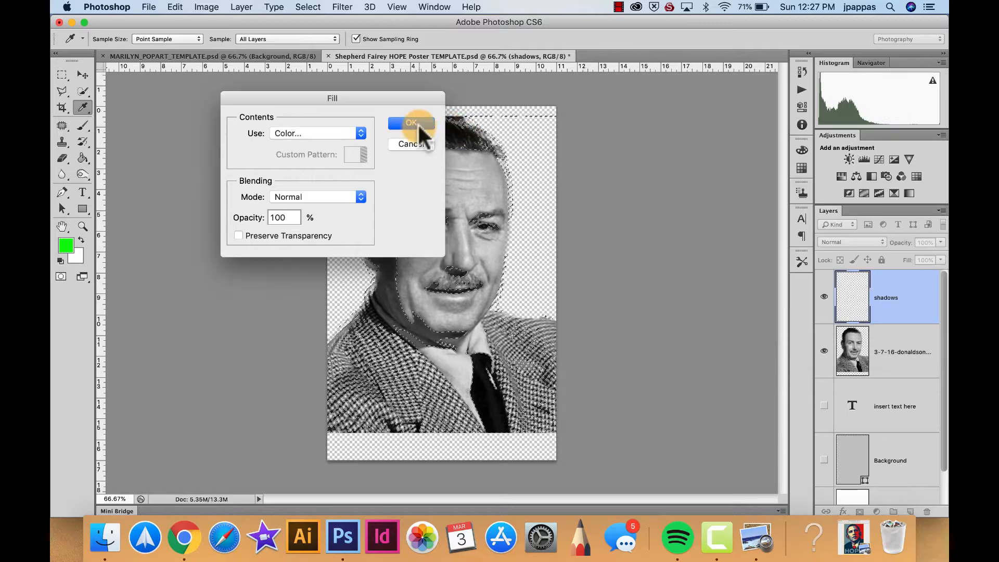
- Clear the shadow selection and check the blue shadow shapes by toggling the portrait layer's visibility
left_click(307, 7)
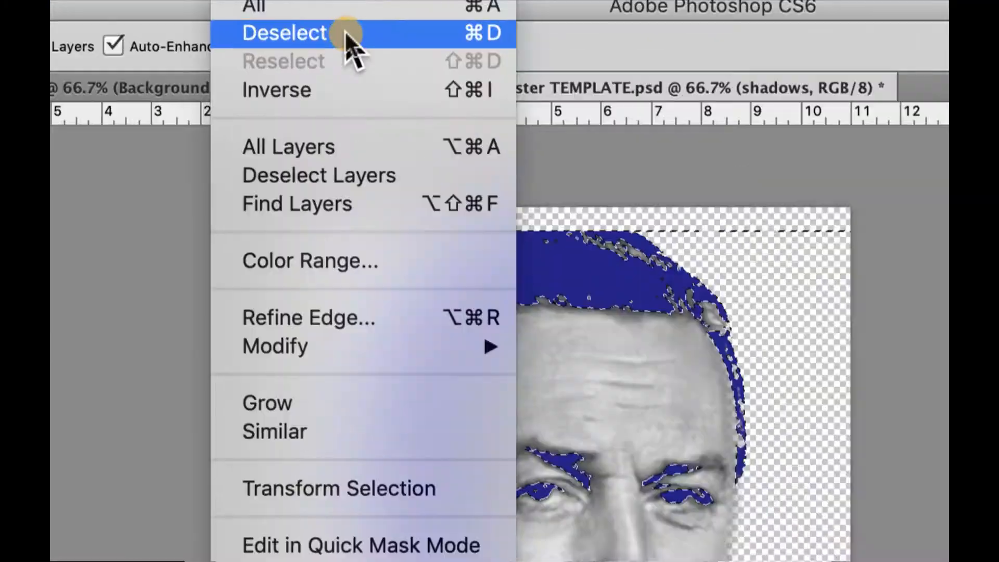
left_click(346, 33)
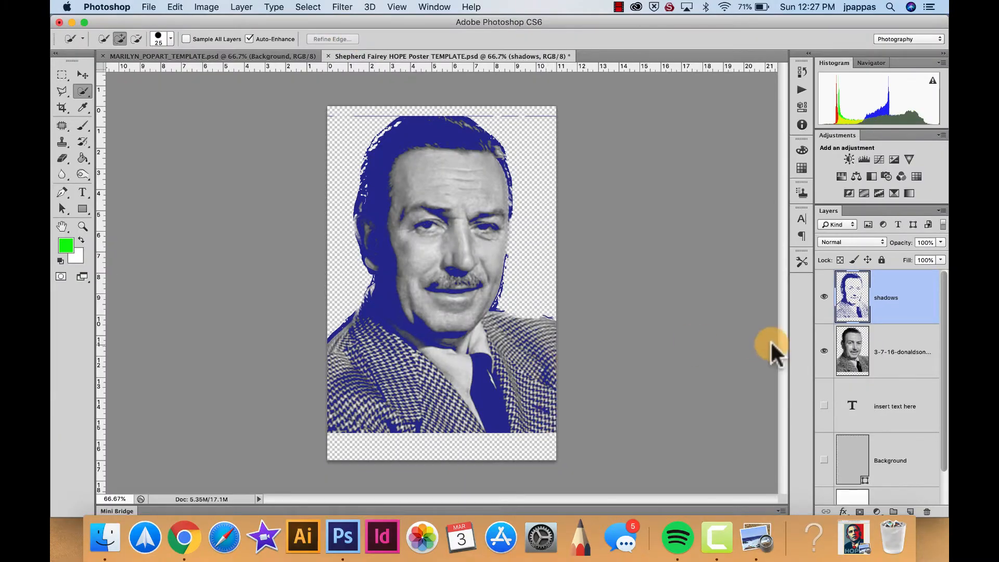
left_click(825, 351)
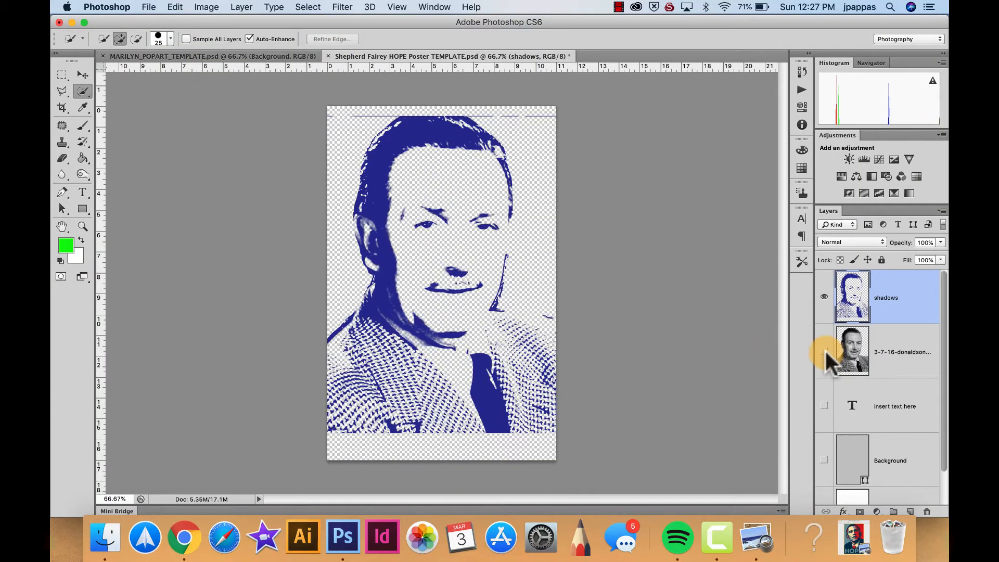
left_click(825, 351)
left_click(825, 351)
left_click(825, 351)
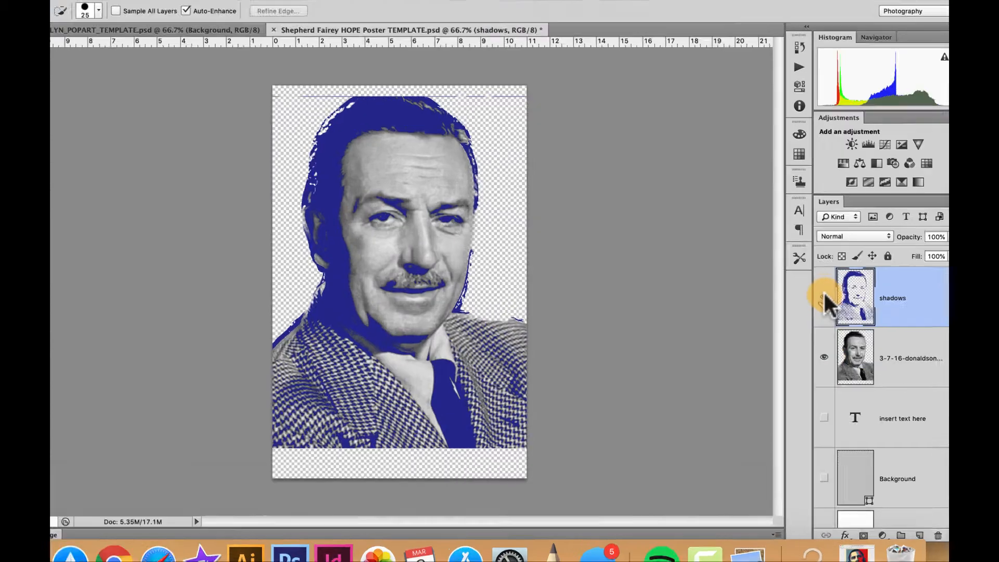
- Hide the shadows layer and select the portrait's midtones with Color Range set to Midtones
left_click(824, 297)
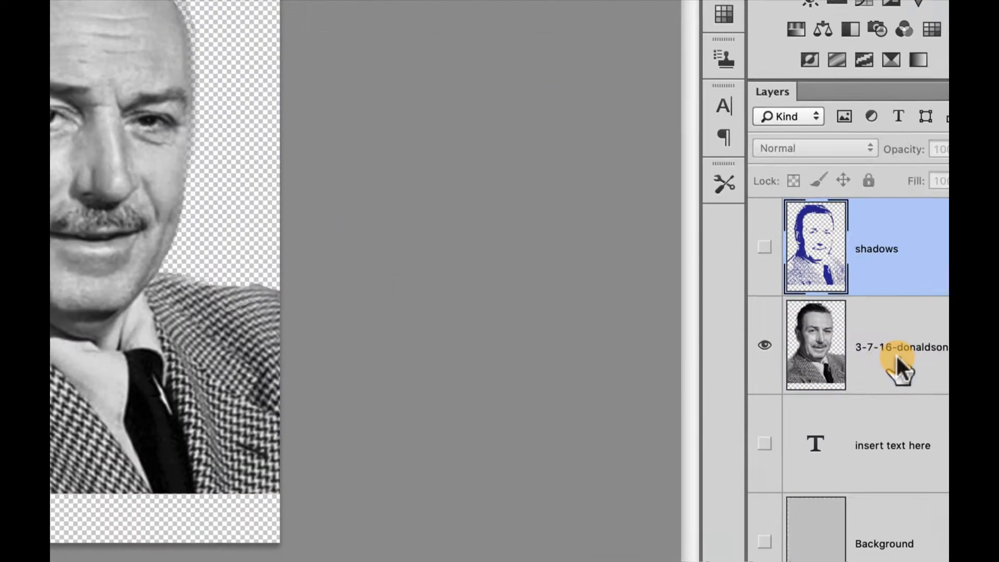
left_click(864, 351)
left_click(308, 7)
left_click(333, 127)
left_click(819, 122)
- Add a new layer above the portrait and name it midtones
left_click(910, 512)
double_click(887, 351)
type("midotne")
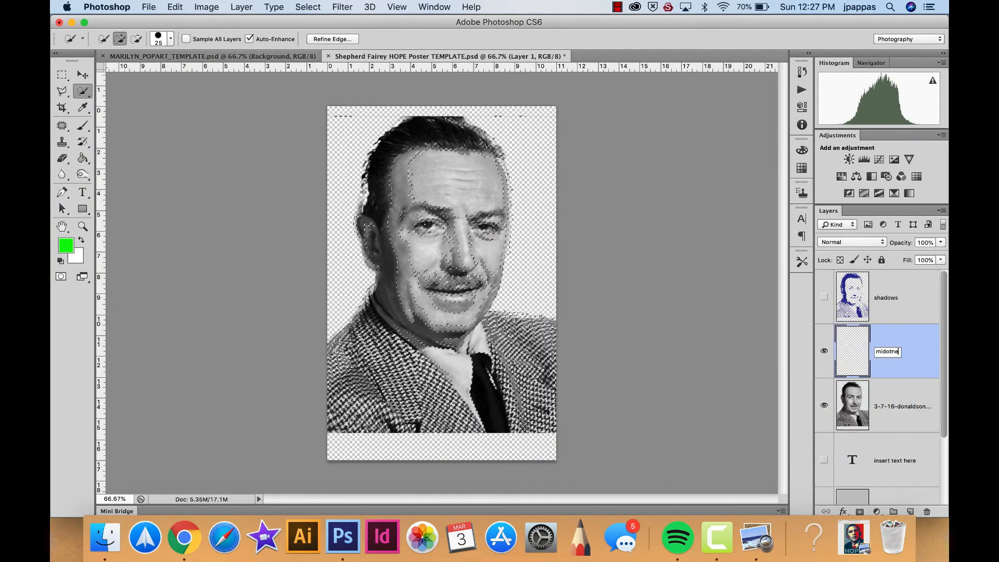
- Fill the midtone selection on the midtones layer with a custom bright light blue and clear the selection
left_click(175, 7)
left_click(364, 134)
left_click_drag(771, 164, 771, 182)
left_click(748, 110)
left_click(888, 100)
left_click(411, 123)
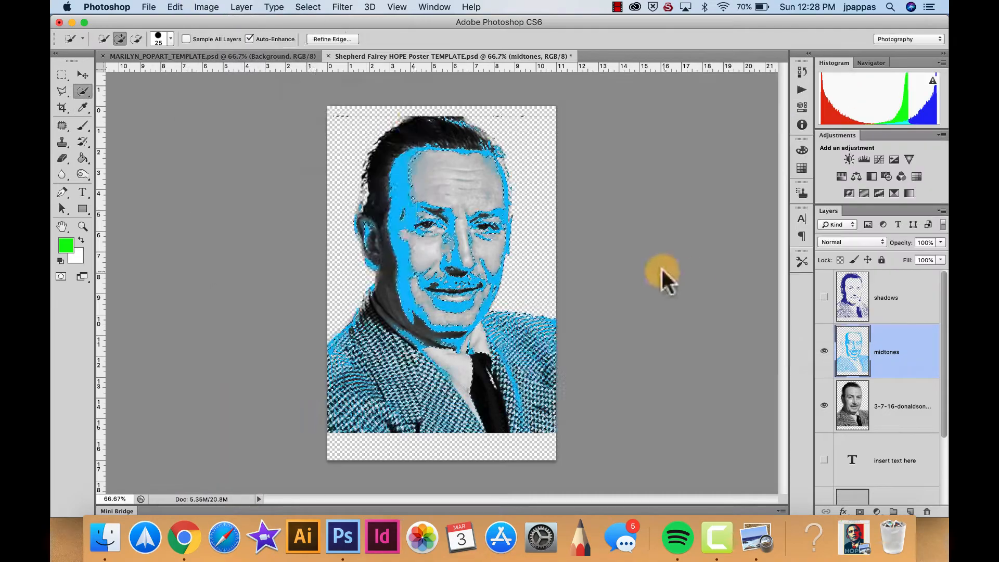
left_click(308, 7)
- Preview the shadows and midtones layers together without the portrait, and hide both colour layers
left_click(825, 296)
left_click(824, 405)
left_click(824, 405)
left_click(825, 351)
left_click(825, 296)
- Select the portrait's highlight tones with Color Range set to Highlights
left_click(903, 406)
left_click(308, 6)
left_click(333, 127)
left_click(745, 112)
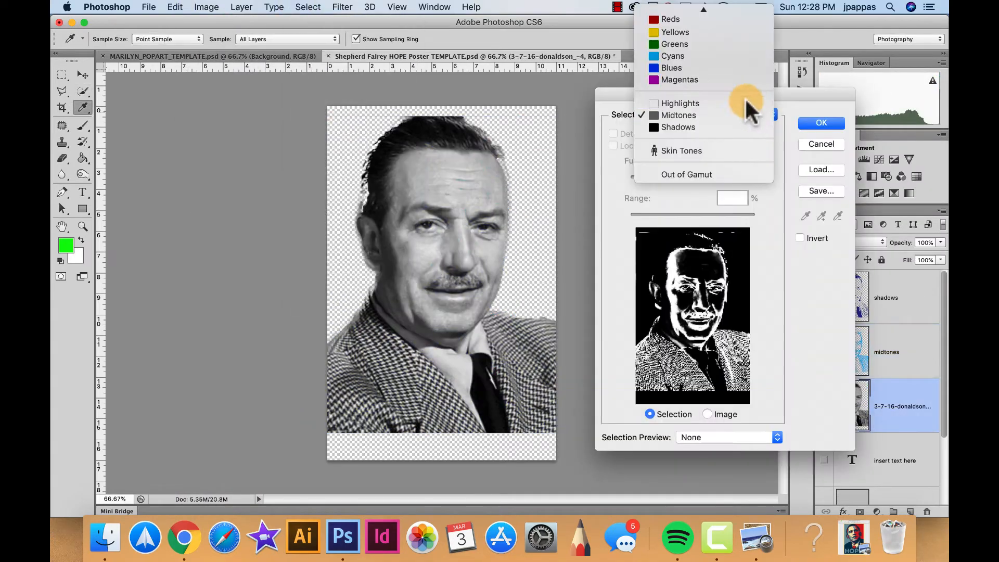
- Add a new layer directly above the portrait and name it highlights
double_click(884, 407)
type("highlights")
key("Return")
- Fill the highlight selection on the highlights layer with a custom pale cream in Normal mode at 100% opacity, and deselect
left_click(175, 7)
left_click(180, 193)
left_click(359, 134)
left_click_drag(772, 229, 780, 239)
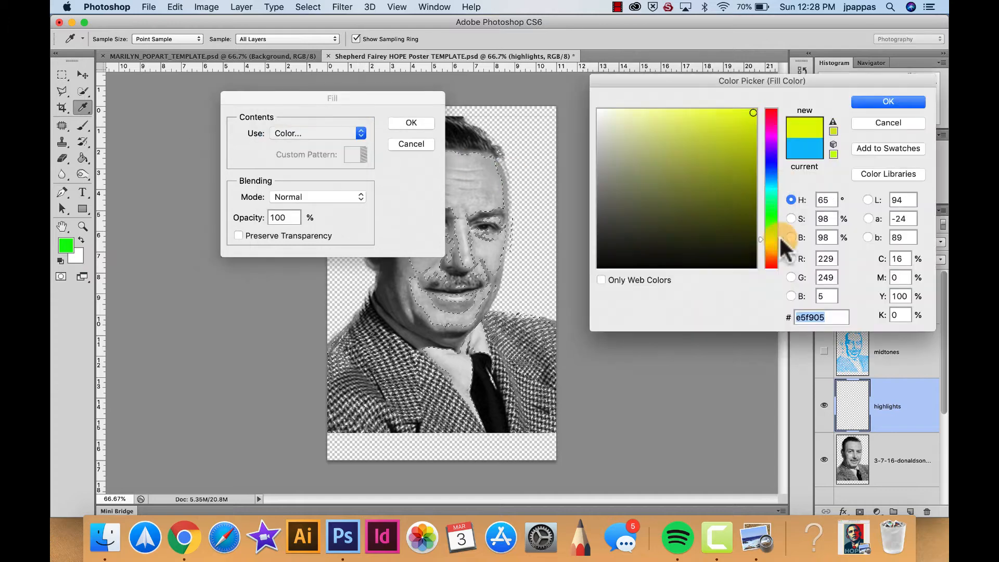
left_click(642, 113)
left_click(888, 100)
left_click(411, 123)
key("super+d")
key("w")
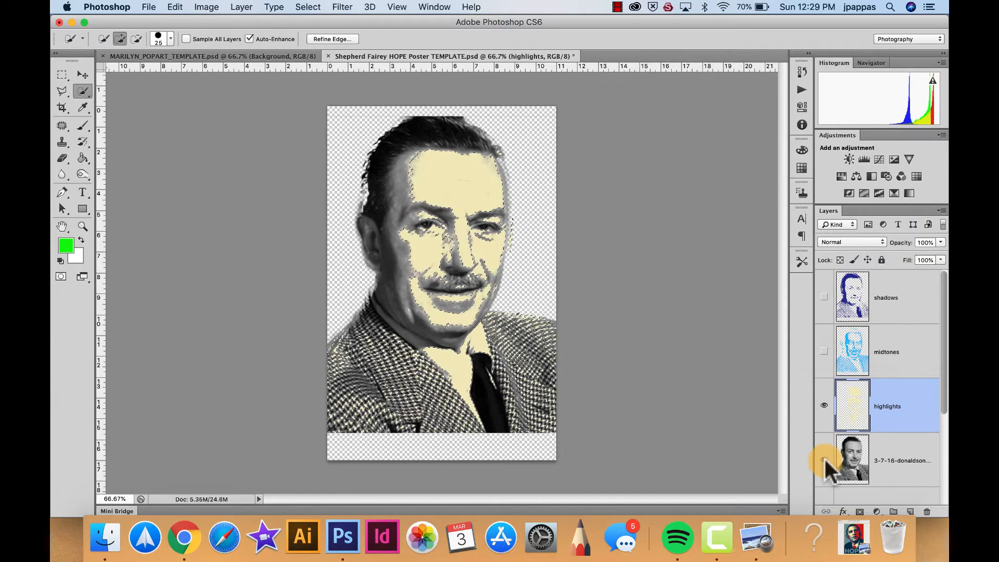
- Hide the portrait photo layer and show the midtones, shadows and Background layers
left_click(824, 460)
left_click(825, 352)
left_click(824, 297)
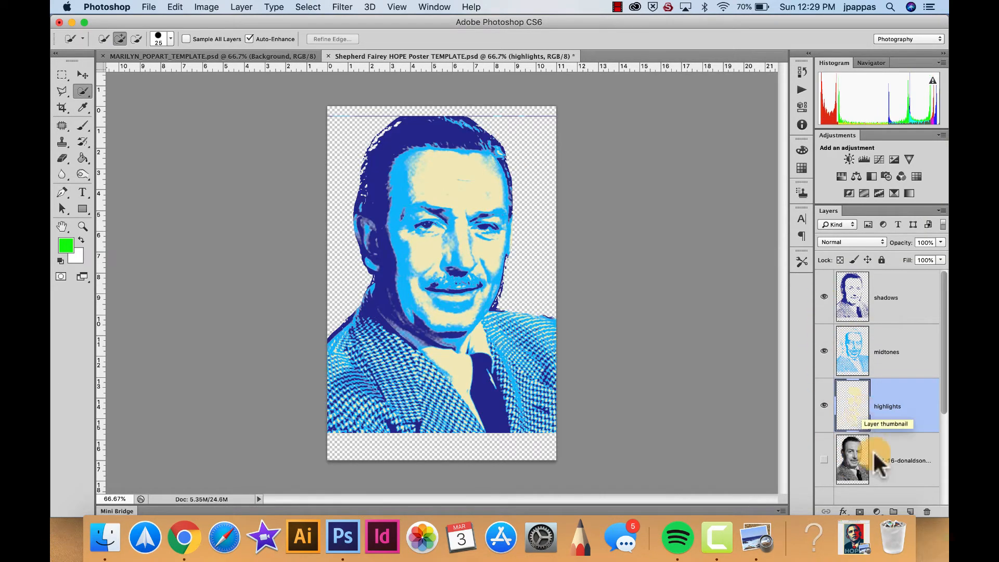
scroll(874, 461, "down", 3)
scroll(876, 461, "down", 3)
left_click(823, 439)
scroll(822, 439, "up", 5)
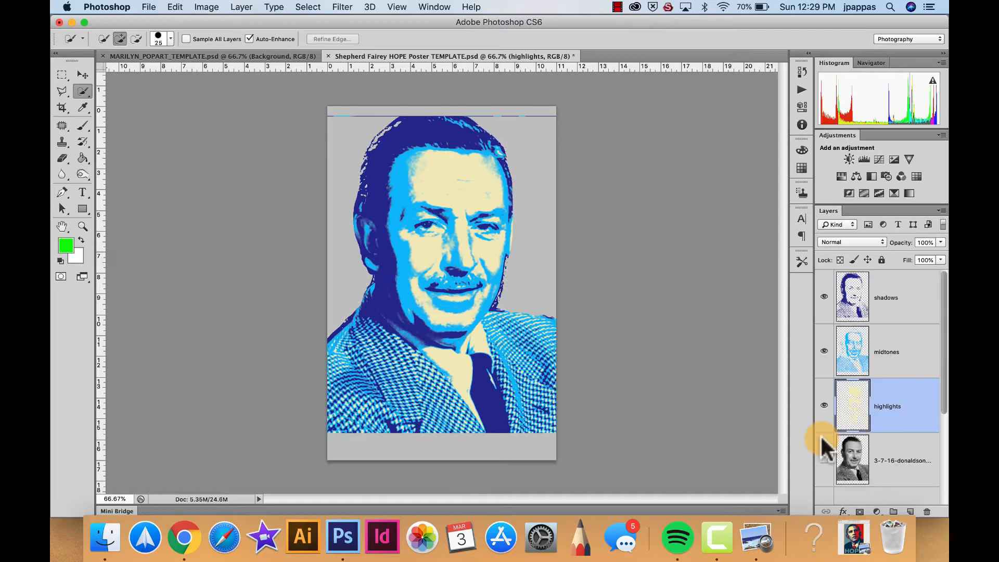
- Change the Background shape's fill to dark red #a40813
left_click(888, 355)
scroll(934, 473, "down", 5)
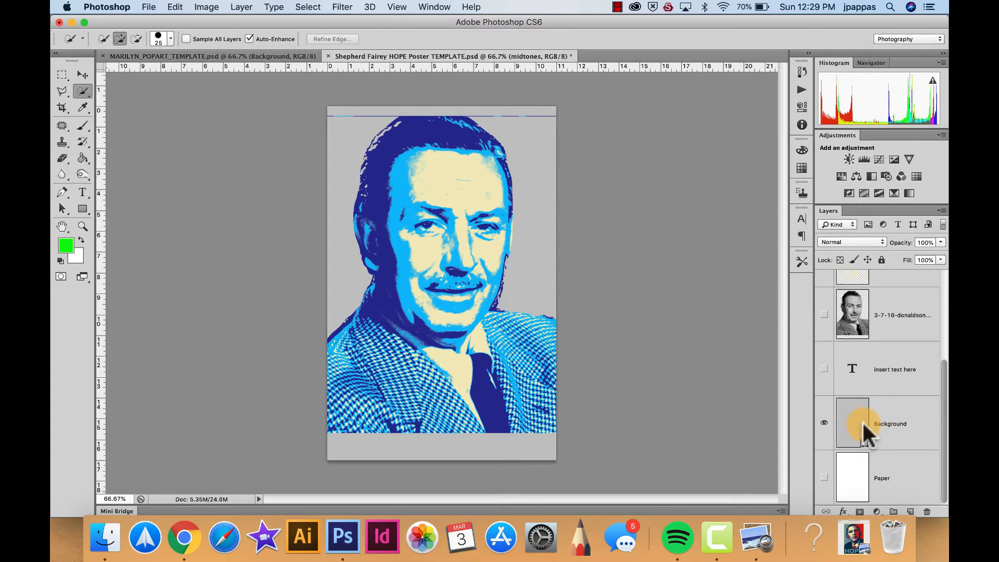
double_click(863, 422)
left_click(773, 110)
left_click(748, 134)
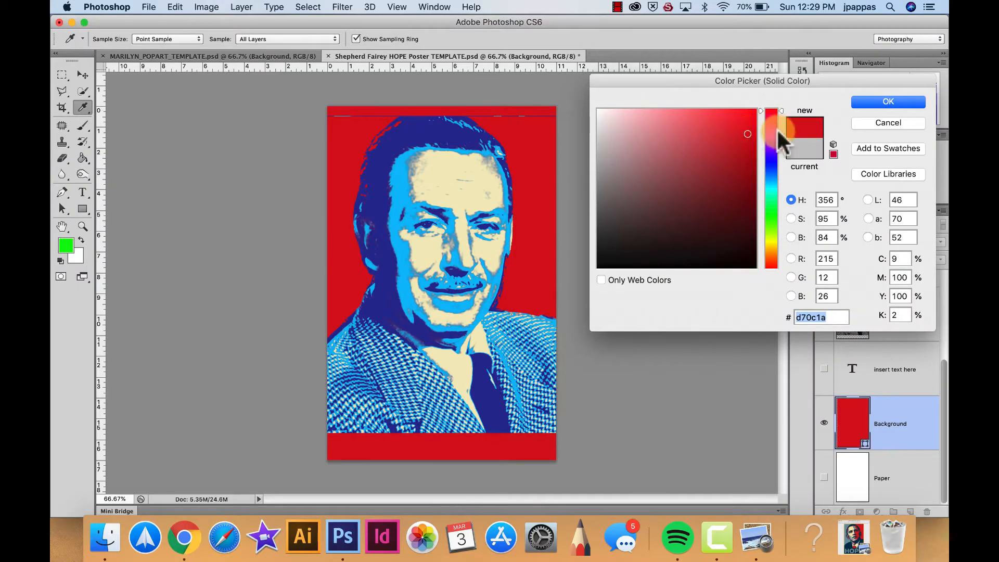
mouse_move(753, 155)
left_mouse_down()
mouse_move(750, 174)
mouse_move(748, 165)
left_mouse_up()
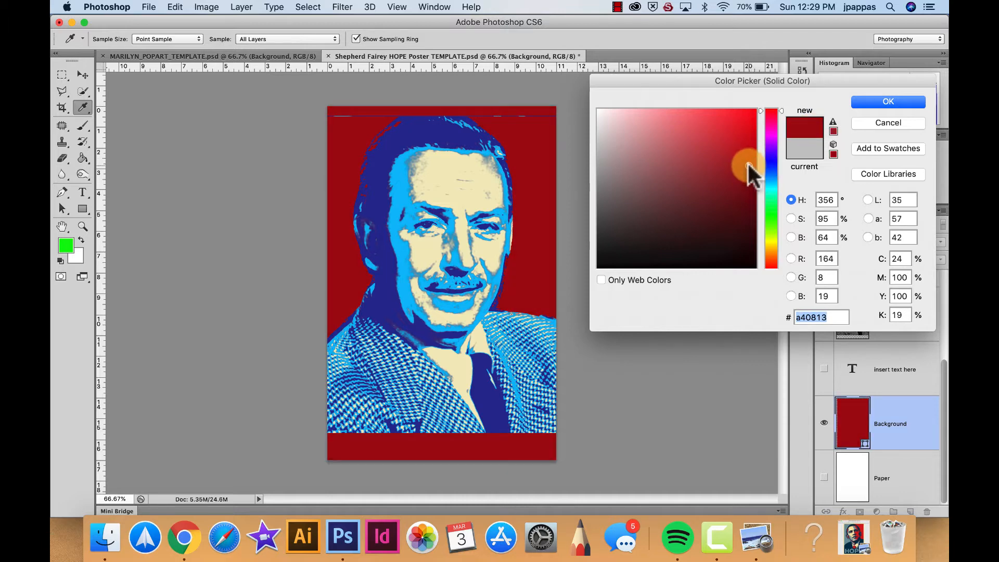
left_click(889, 102)
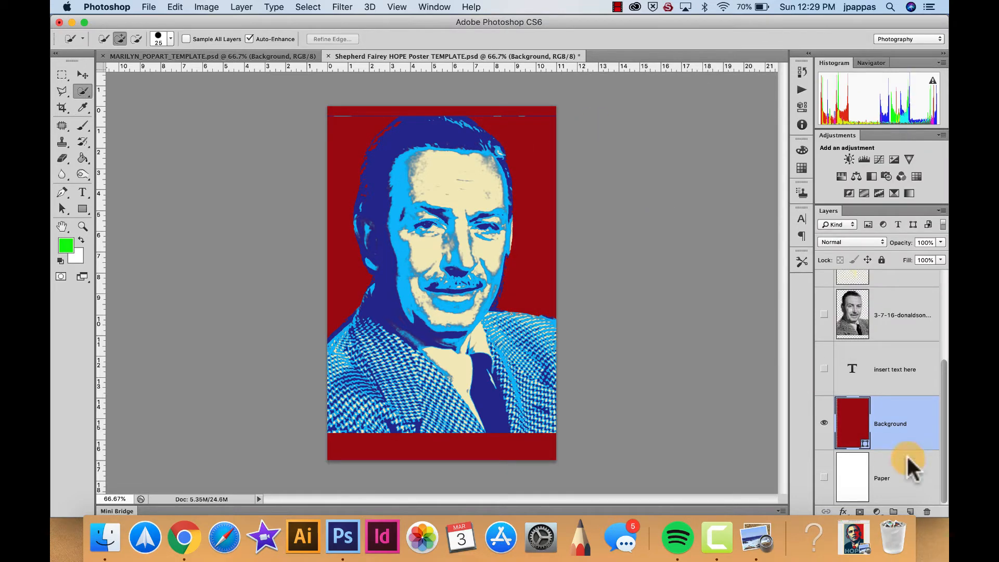
- Draw a full-width rectangle along the poster's lower edge and fill it with the portrait's dark blue, #252a94
left_click(82, 209)
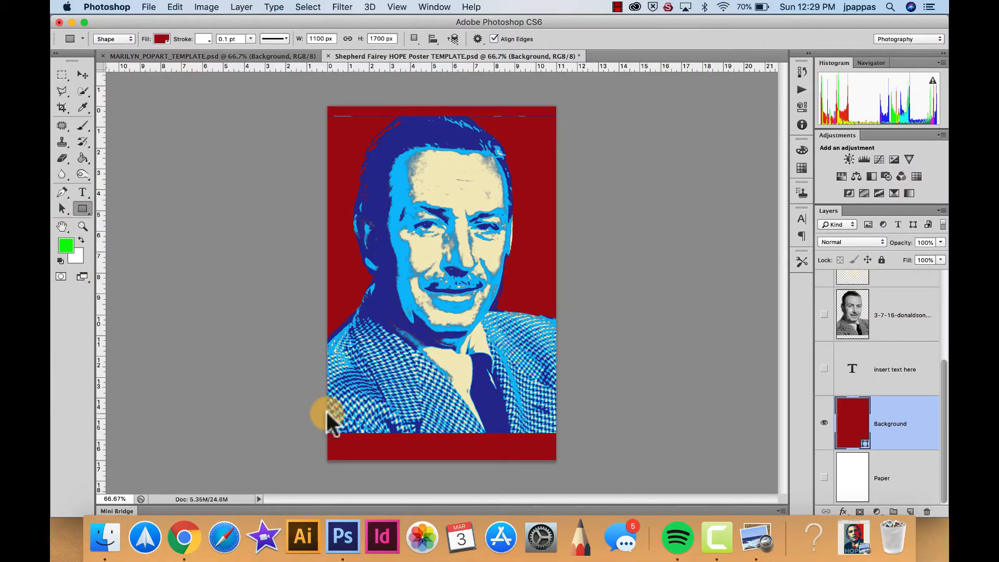
left_click_drag(327, 411, 556, 459)
double_click(870, 420)
left_click(369, 212)
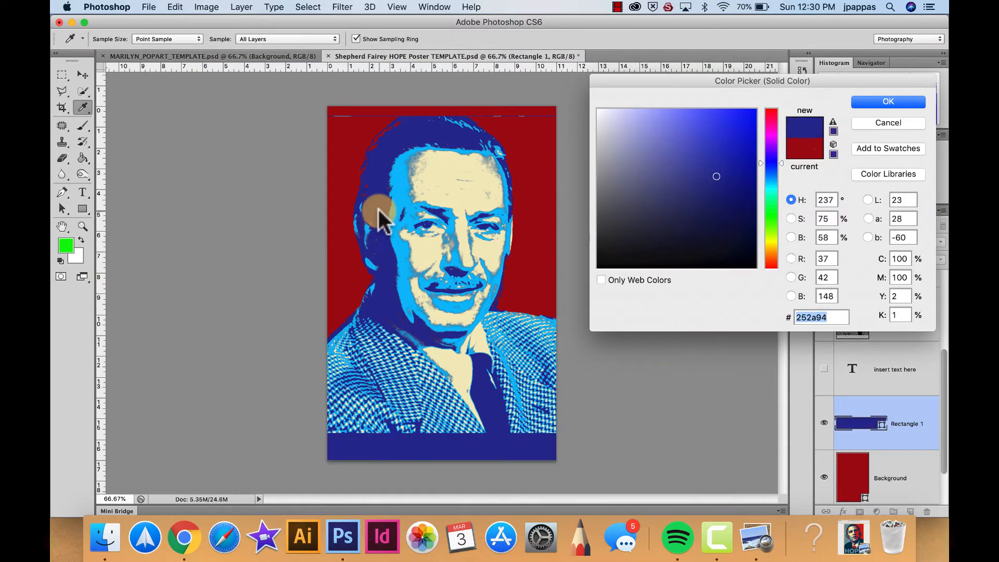
left_click(891, 103)
- Stretch the blue rectangle upward to about 163% of its height and move its layer above the shadows layer
key("super+t")
left_click_drag(445, 407, 444, 374)
scroll(900, 436, "up", 1)
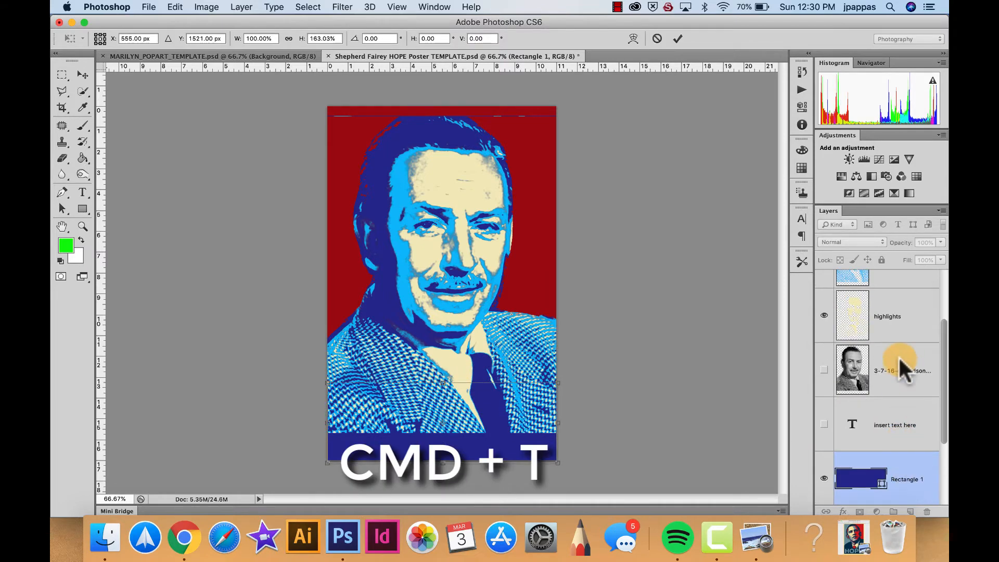
left_click_drag(907, 465, 894, 295)
- Show the placeholder text layer above the rectangle layer and replace its text with "imagine"
scroll(885, 442, "down", 5)
left_click_drag(904, 493, 894, 281)
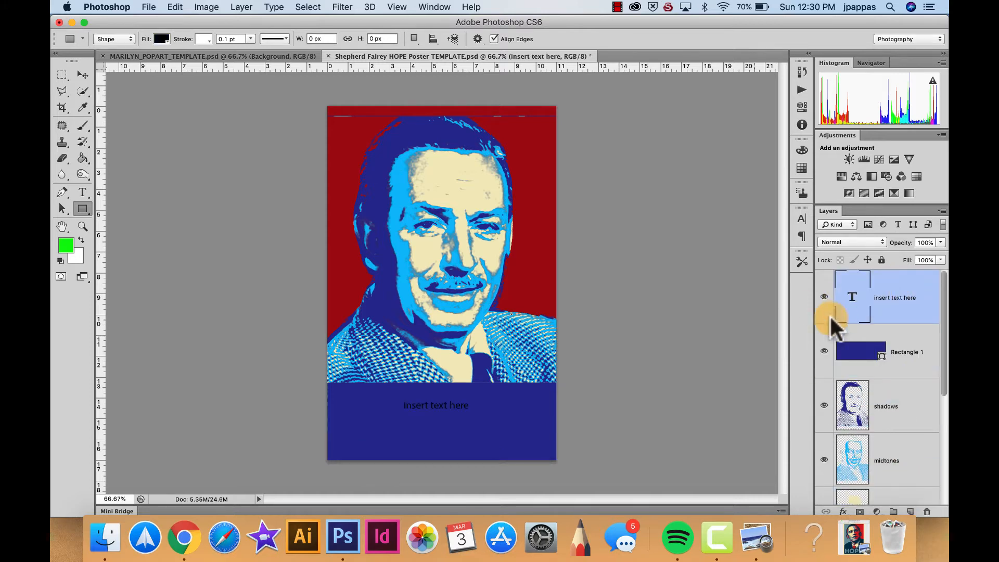
double_click(851, 295)
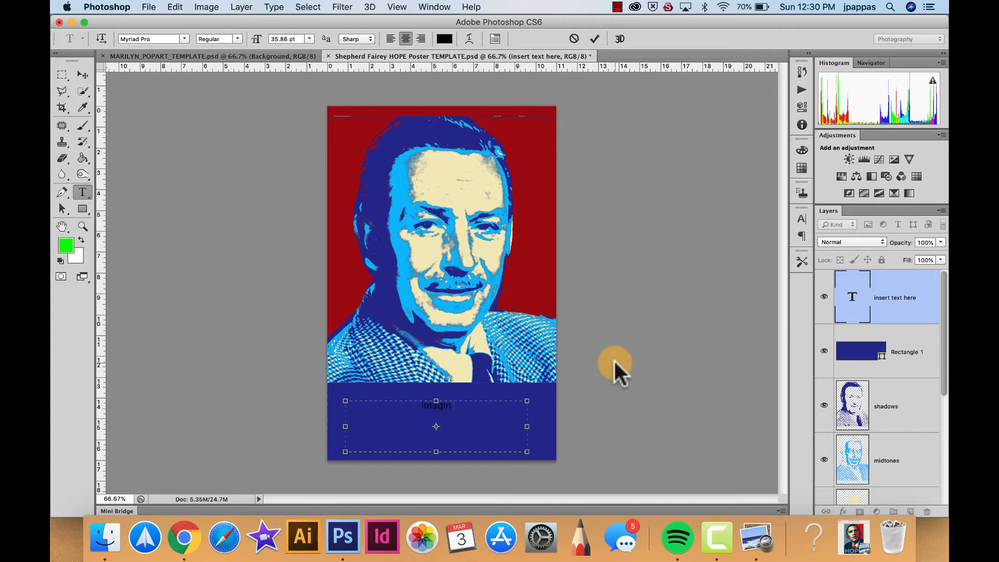
- Set the text colour to the cream #f3ecc0 sampled from the portrait's forehead
left_click(443, 39)
left_click(457, 163)
left_click(884, 122)
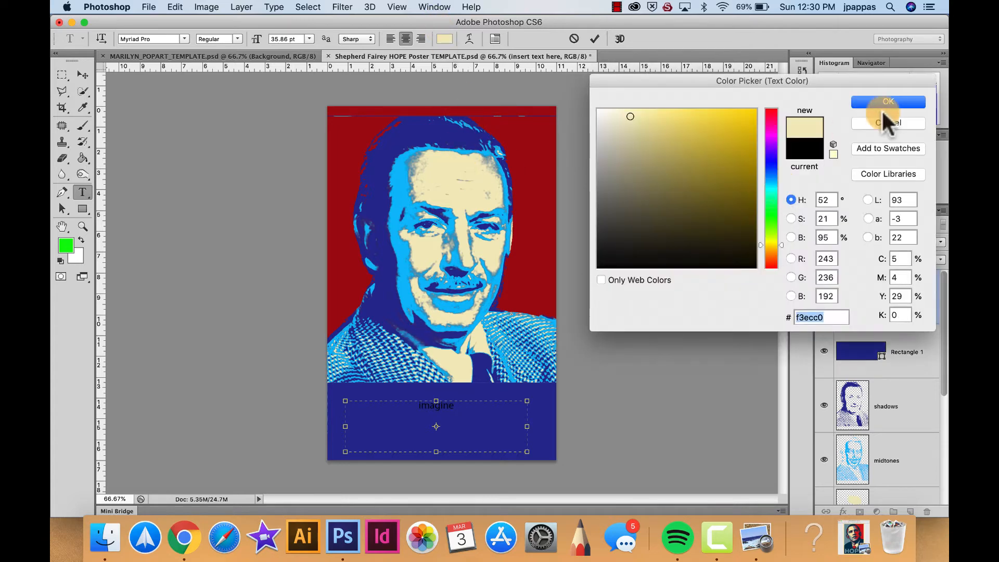
left_click(445, 39)
left_click(456, 196)
left_click(890, 102)
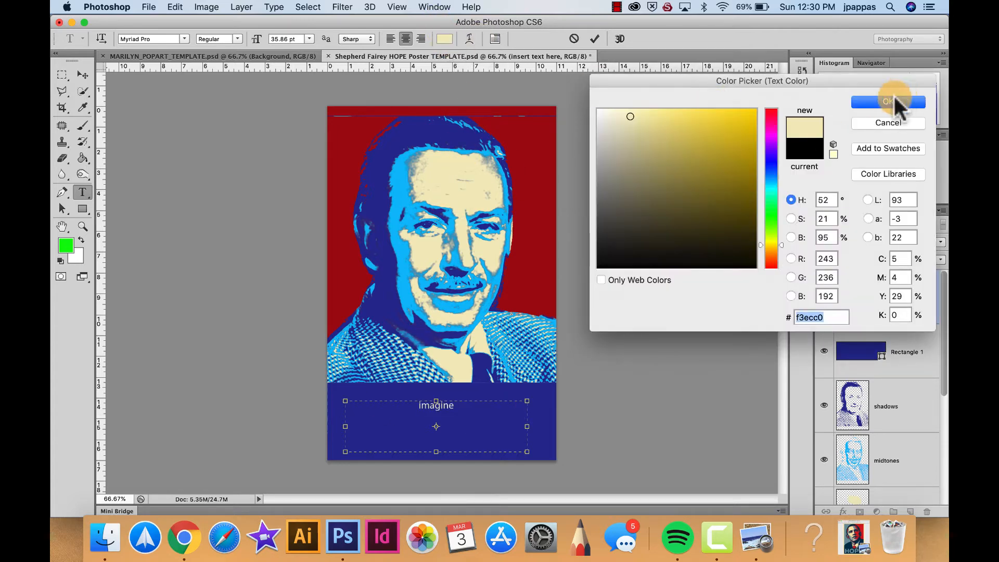
- Set the poster text's font to Futura in a condensed style
left_click(184, 36)
mouse_move(206, 3)
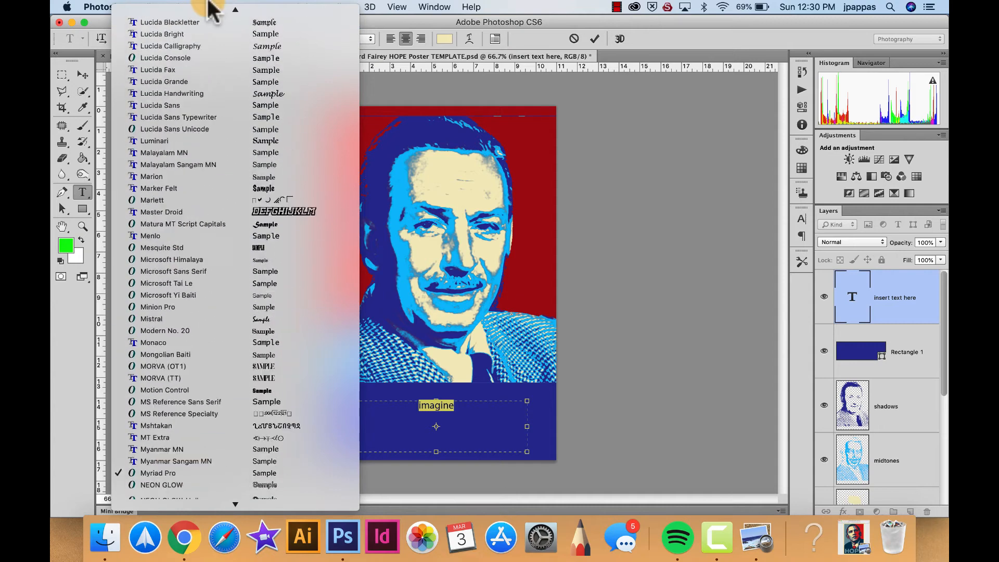
left_click(208, 203)
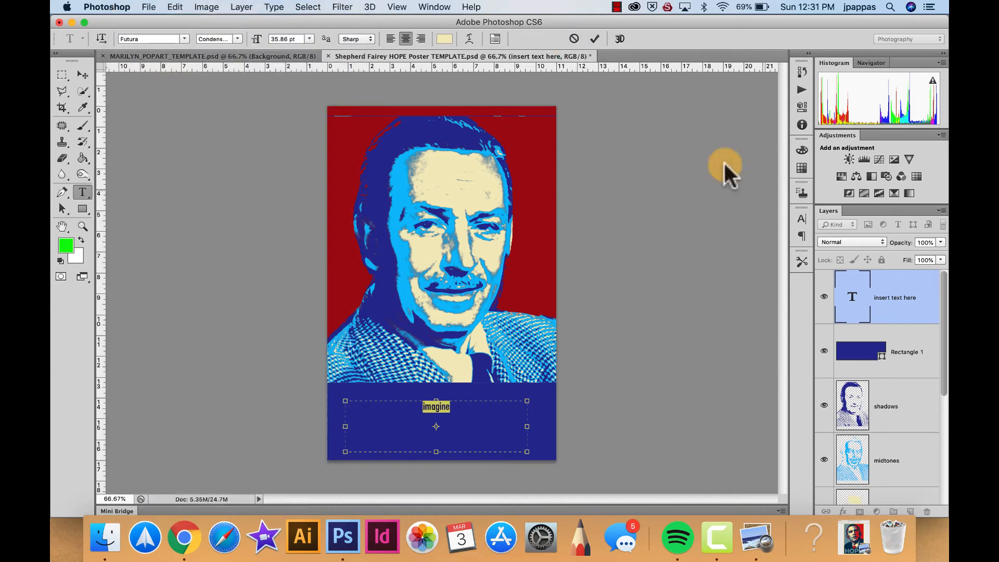
- Set the text size to 125 pt, the tracking to 260 and the vertical scale to 106%
left_click(802, 218)
left_click(310, 39)
left_click(291, 167)
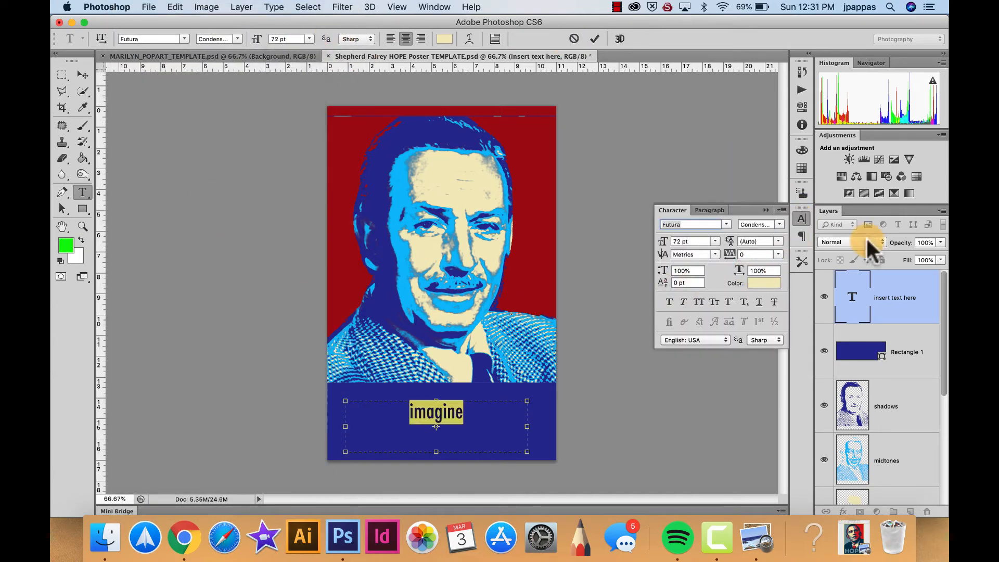
type("125")
left_click_drag(731, 253, 737, 253)
left_click_drag(664, 271, 672, 270)
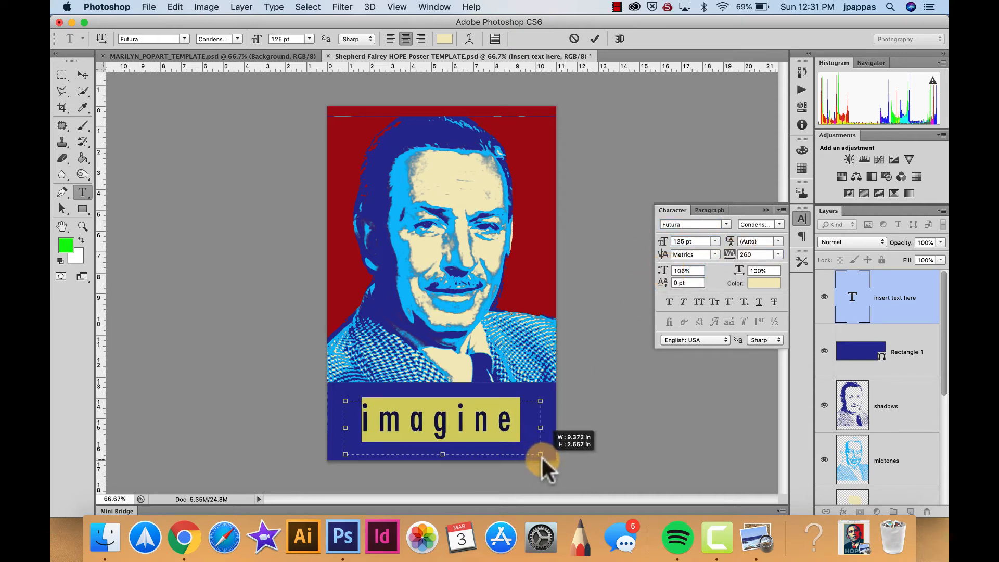
- Enlarge the text box to about 9.4 by 2.6 in and apply Faux Bold to the whole word
left_click_drag(542, 456, 542, 456)
left_click(346, 400)
double_click(421, 427)
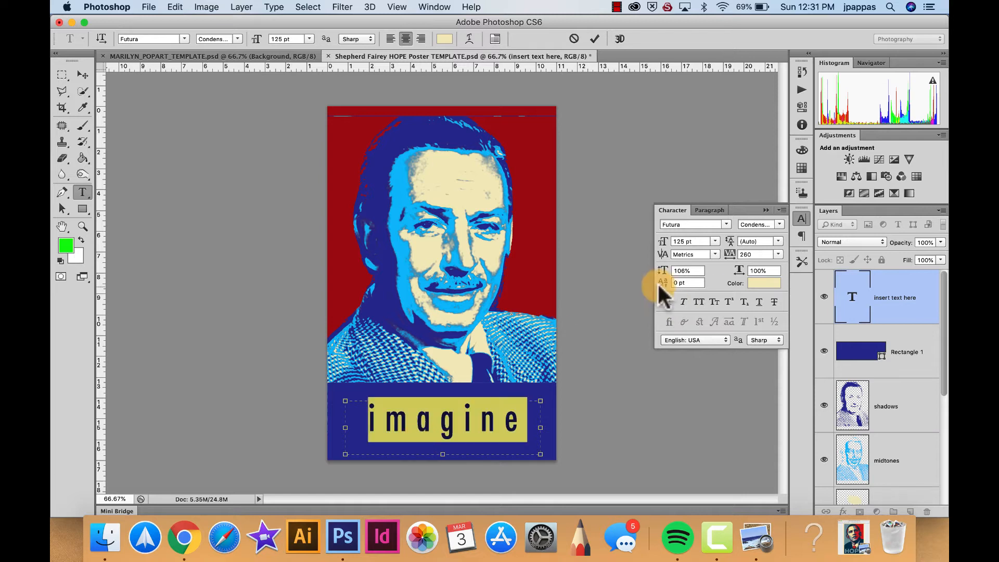
left_click(670, 302)
left_click(82, 75)
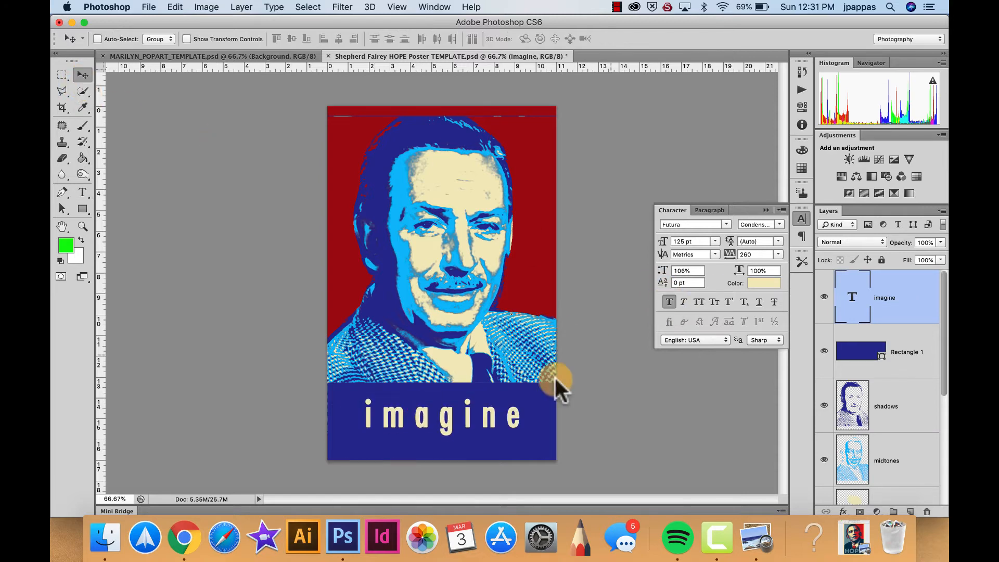
- Replace the poster text with "IMAGINE" in capitals and nudge it down within the blue band
double_click(853, 304)
type("IMAGINE")
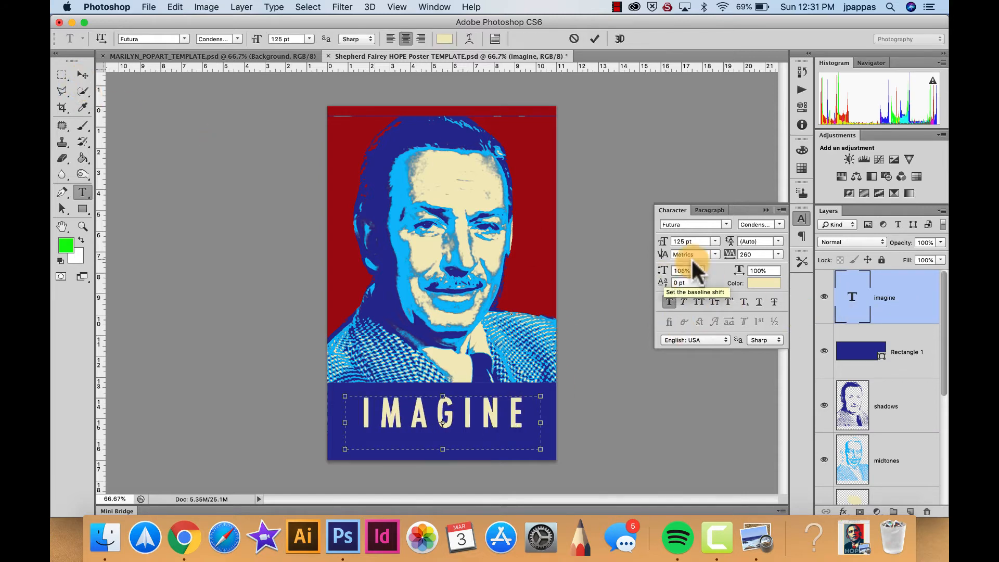
left_click(469, 418)
left_click(83, 75)
left_click(766, 211)
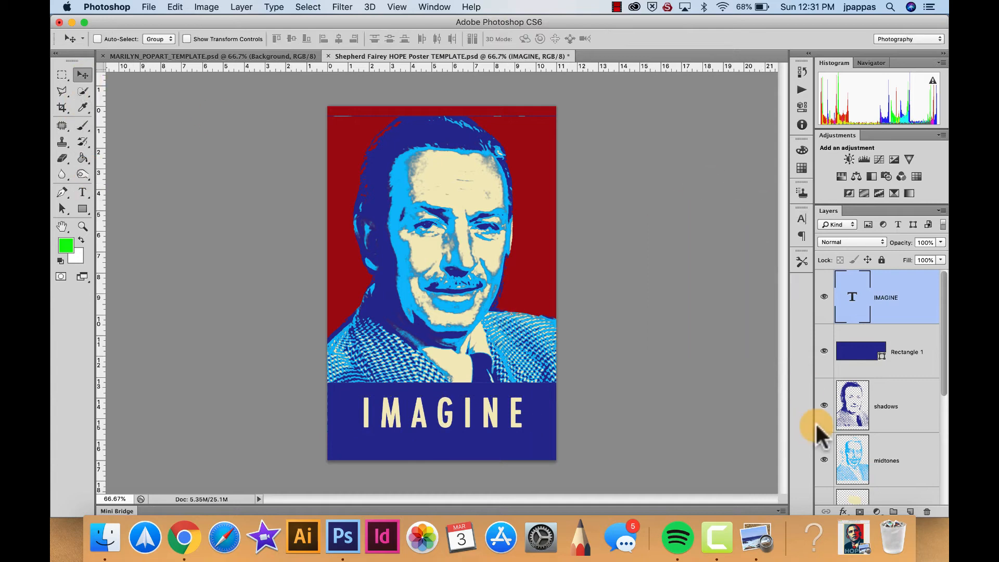
key("shift+Down")
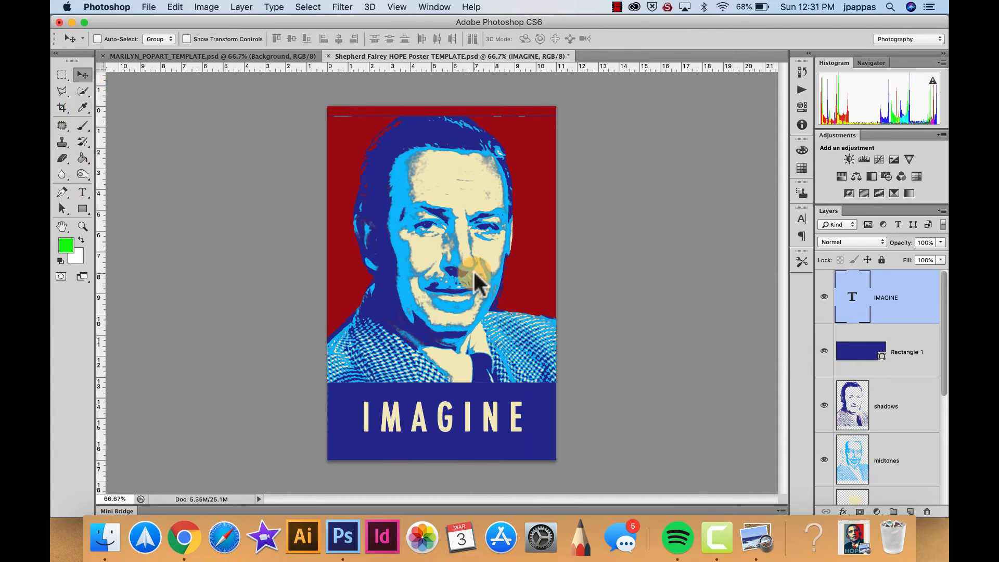
- Save the poster to the Desktop as a layered Photoshop file named WALTPOSTER.psd
left_click(148, 6)
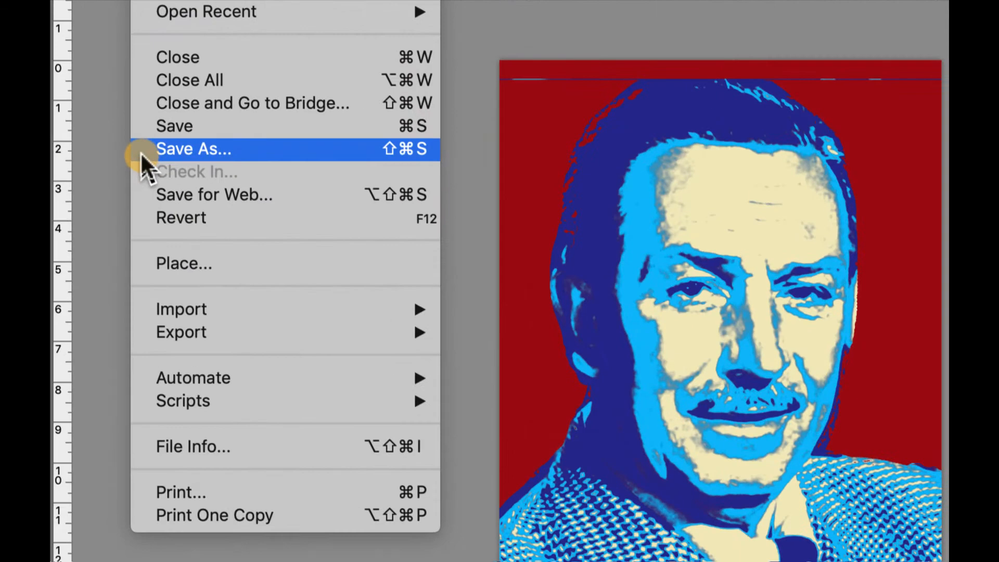
left_click(143, 154)
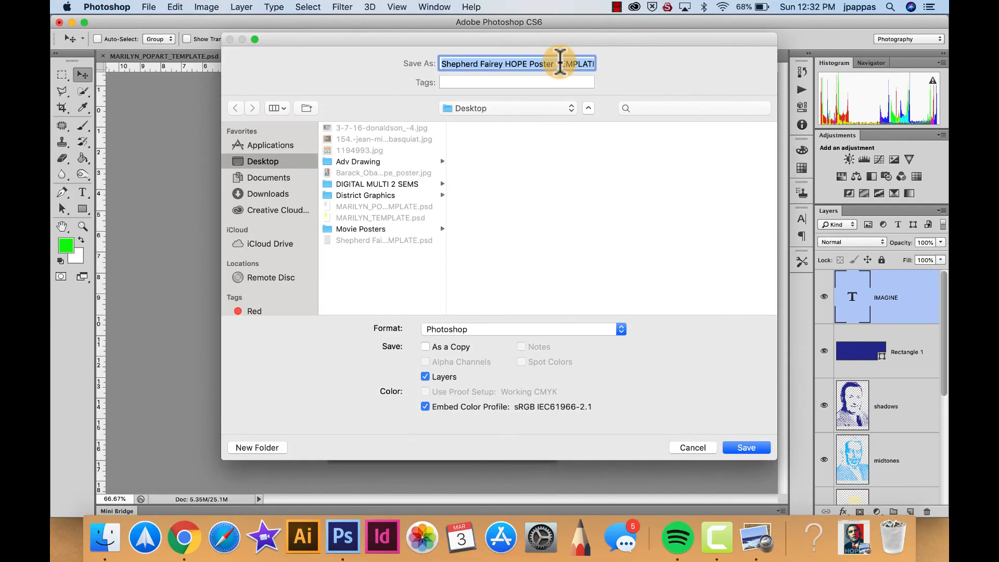
key("BackSpace")
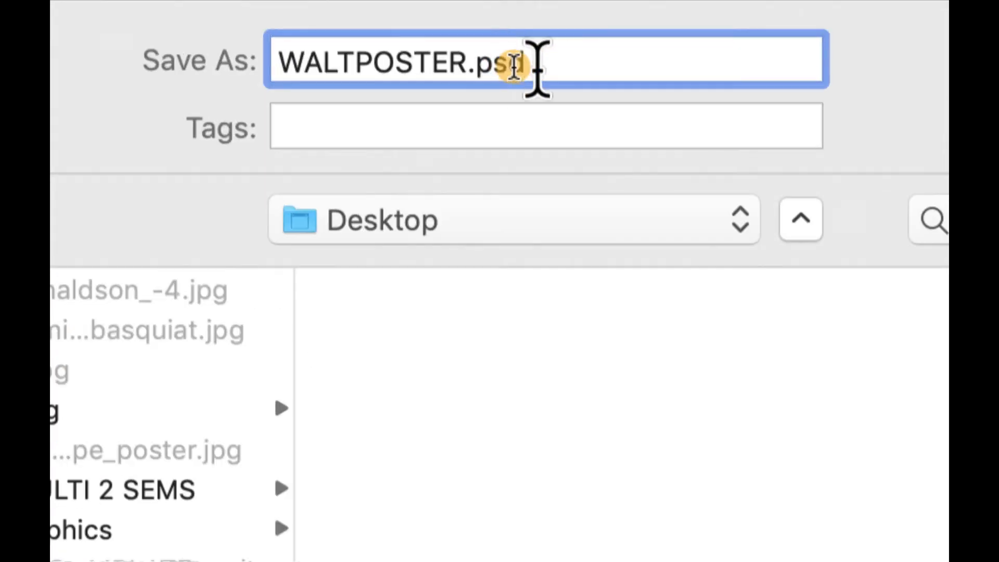
double_click(508, 63)
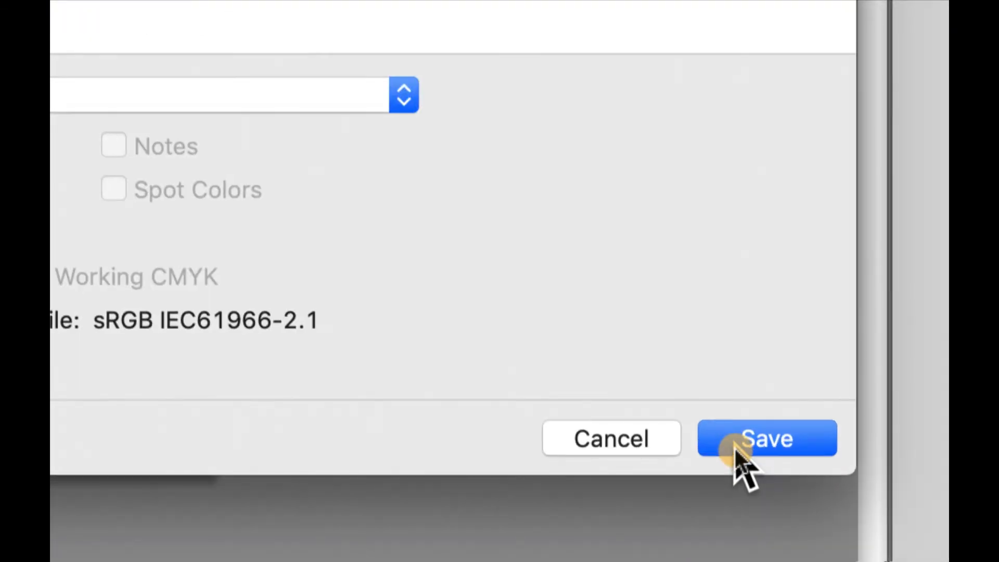
left_click(734, 448)
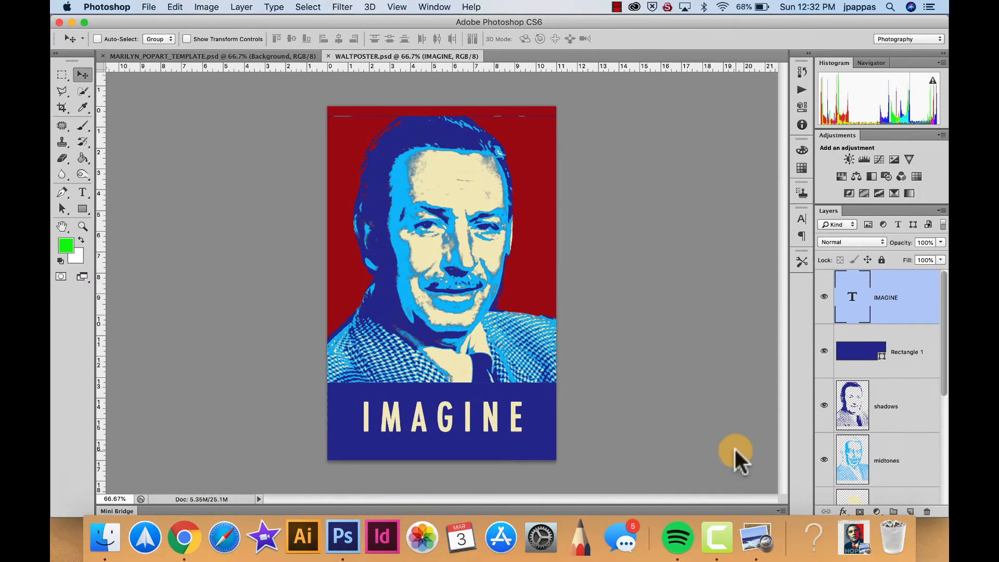
- Save a JPEG copy of the poster to the Desktop as WALTPOSTER.jpg with High quality 9 and Baseline ("Standard") format
scroll(908, 369, "down", 4)
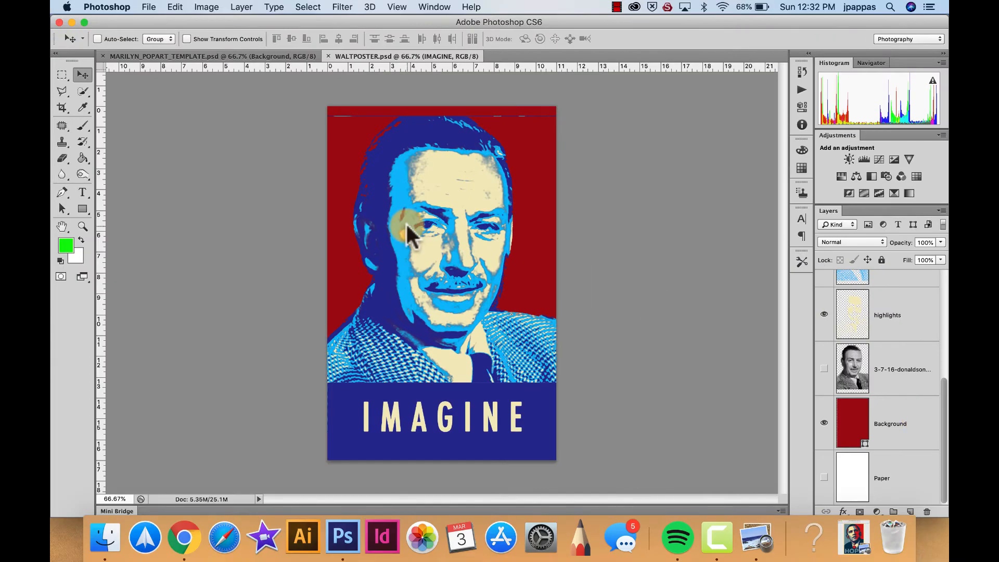
left_click(149, 7)
left_click(185, 152)
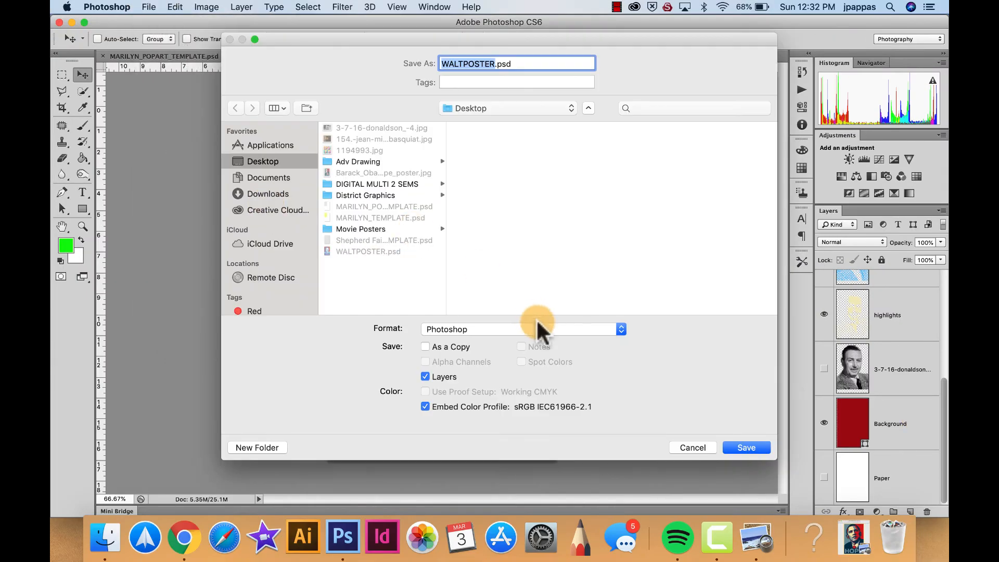
left_click(536, 328)
left_click(446, 409)
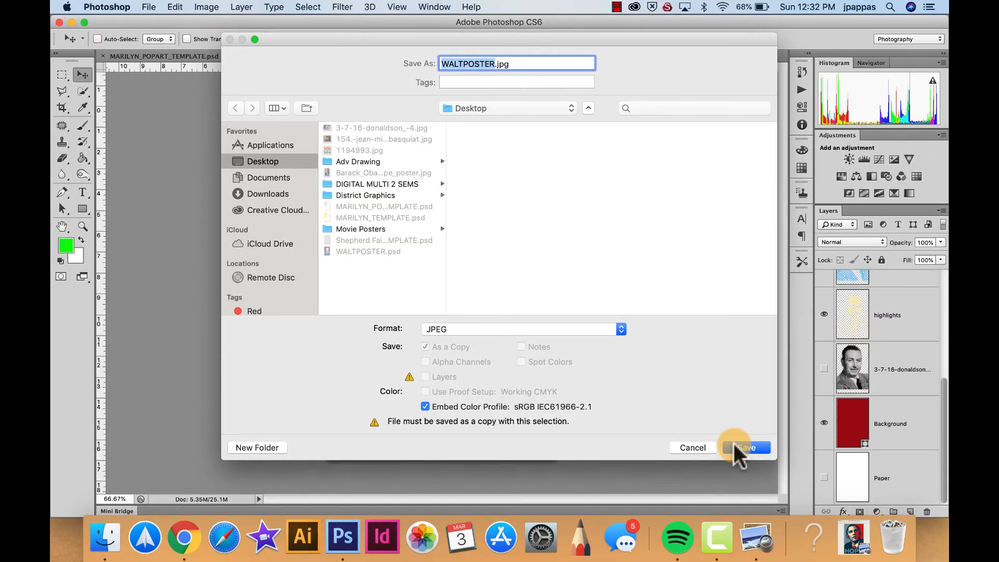
left_click(736, 441)
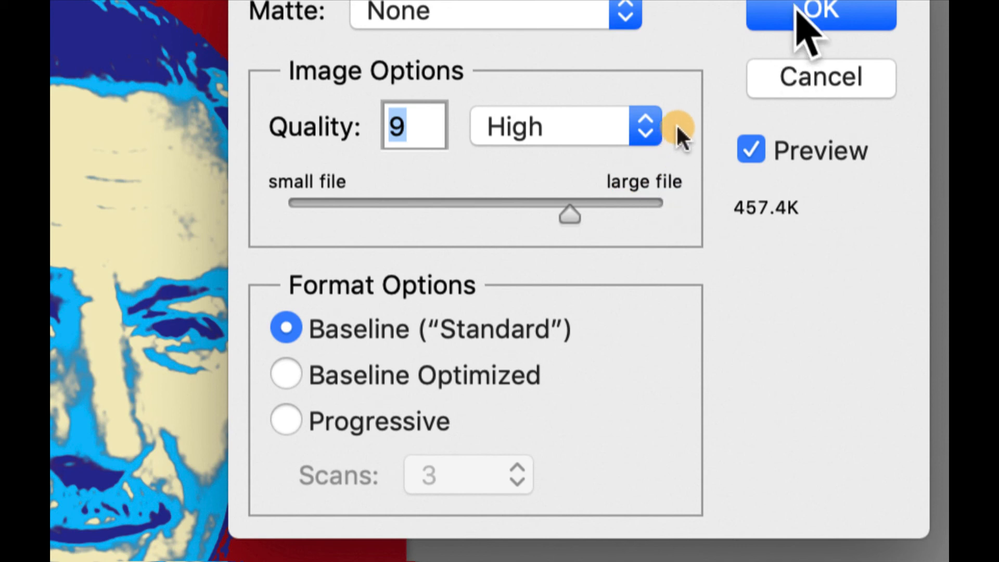
left_click(678, 130)
- Minimize the document window, move WALTPOSTER.jpg to an empty area near the middle of the desktop and open it
scroll(864, 416, "down", 10)
left_click(72, 22)
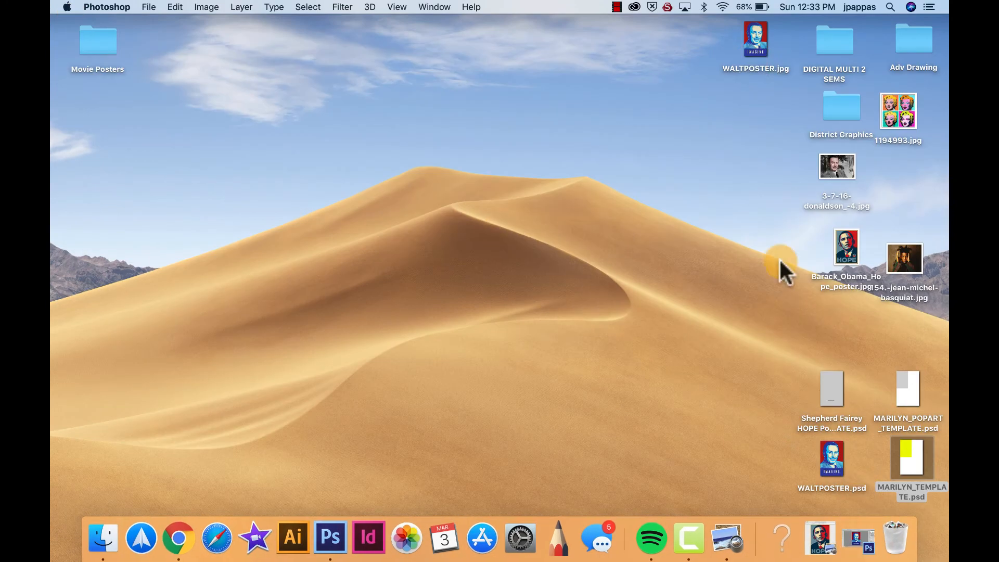
left_click_drag(750, 32, 435, 168)
double_click(437, 174)
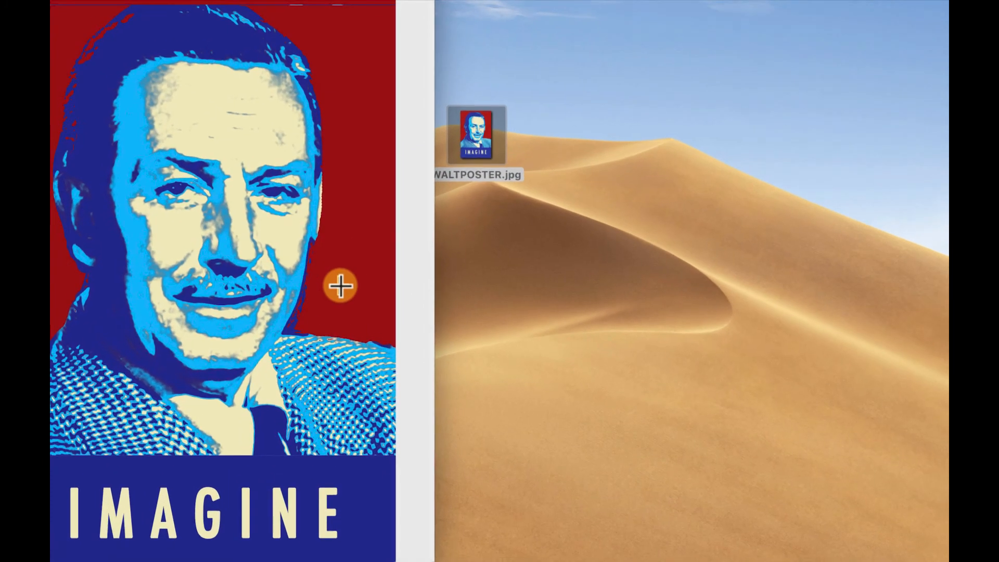